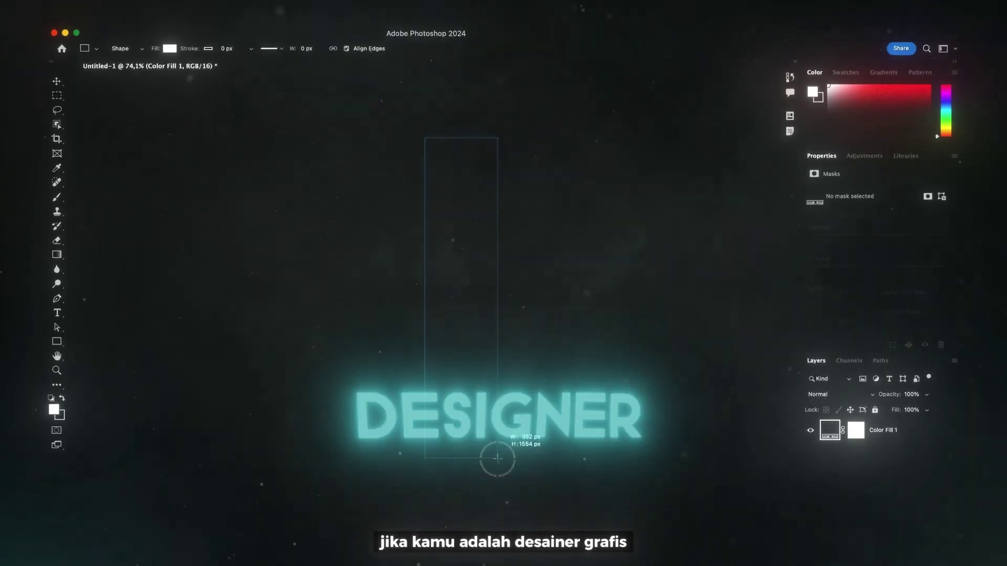
Step: Draw a tall rectangle through the DESIGNER text in Photoshop, then Google 'motion array'
{"action": "left_click_drag", "start_coordinate": [497, 458], "coordinate": [503, 495]}
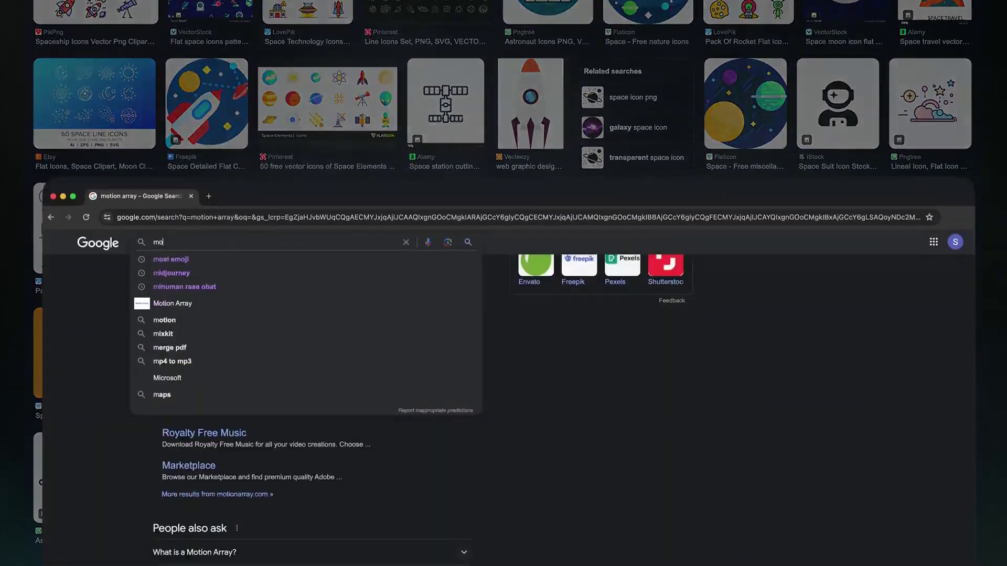
{"action": "type", "text": "ion "}
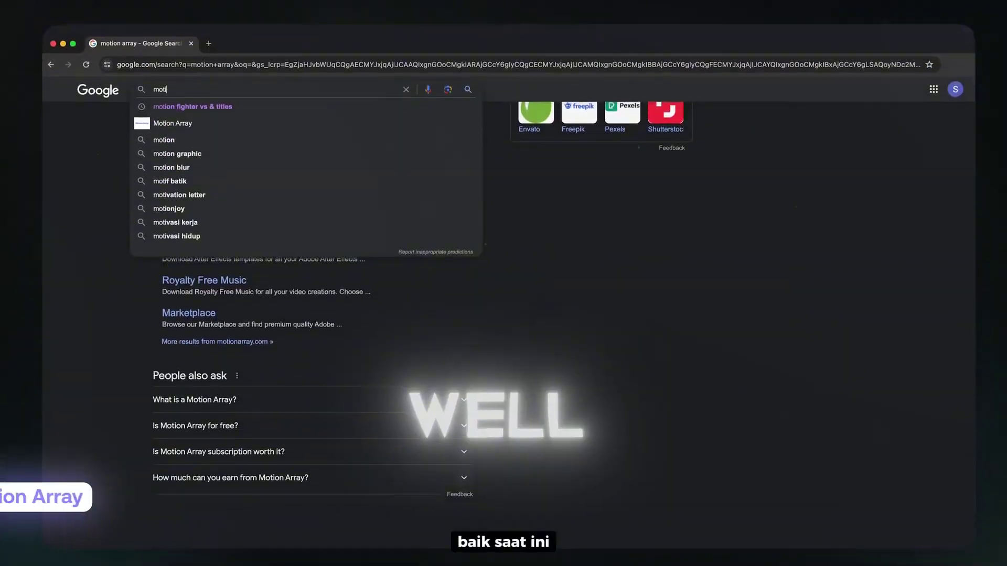
{"action": "type", "text": "array"}
{"action": "key", "text": "Return"}
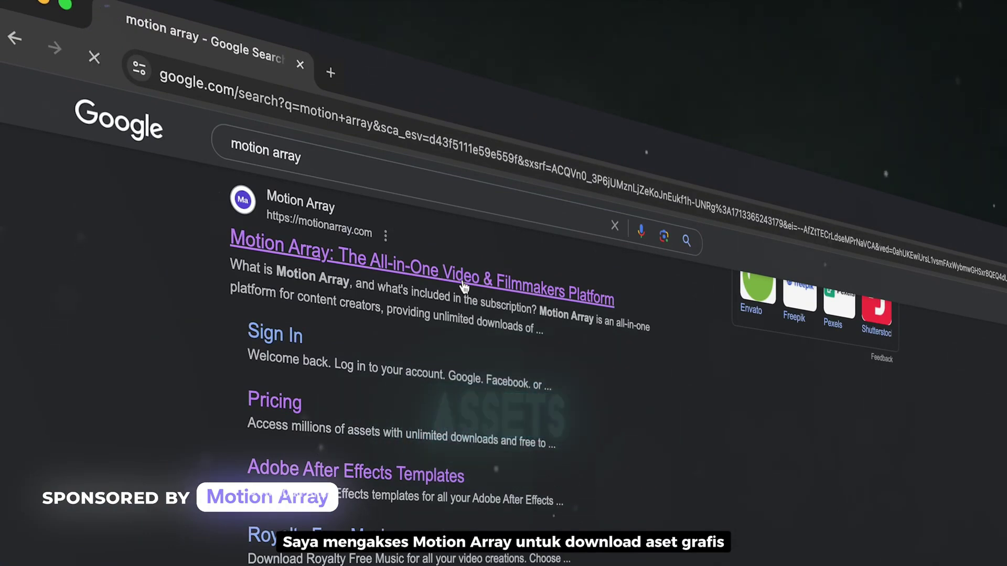
Step: Open Motion Array, search Graphics for 'space' filtered to Icons, and open the 20 Space Icons pack
{"action": "left_click", "coordinate": [464, 286]}
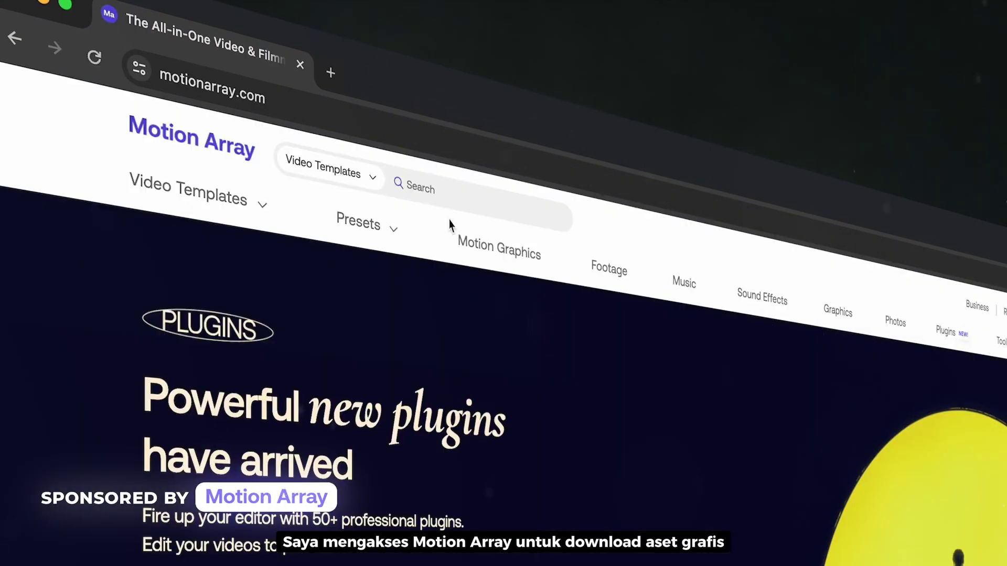
{"action": "left_click", "coordinate": [451, 195]}
{"action": "type", "text": "space"}
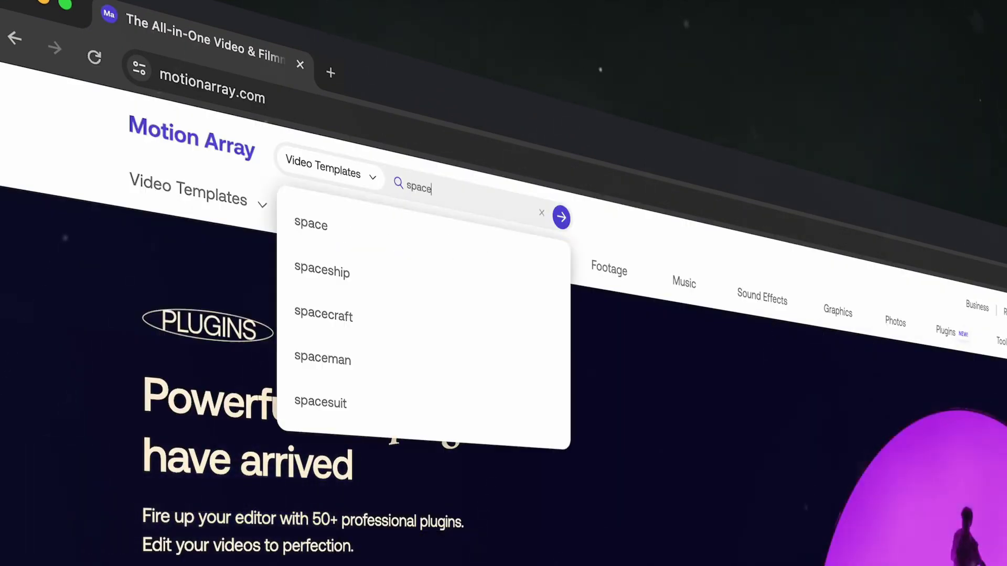
{"action": "left_click", "coordinate": [370, 185]}
{"action": "left_click", "coordinate": [300, 358]}
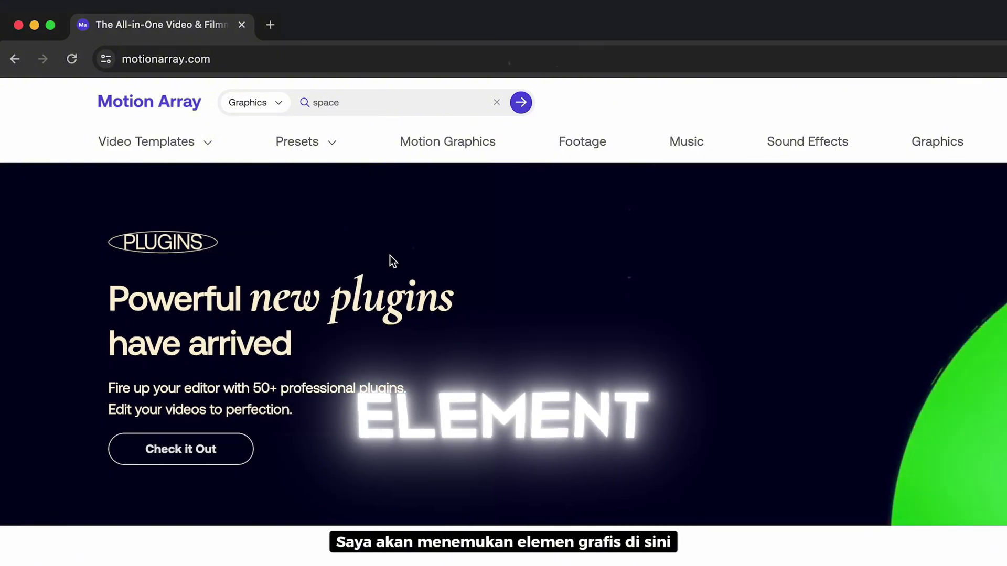
{"action": "left_click", "coordinate": [520, 105]}
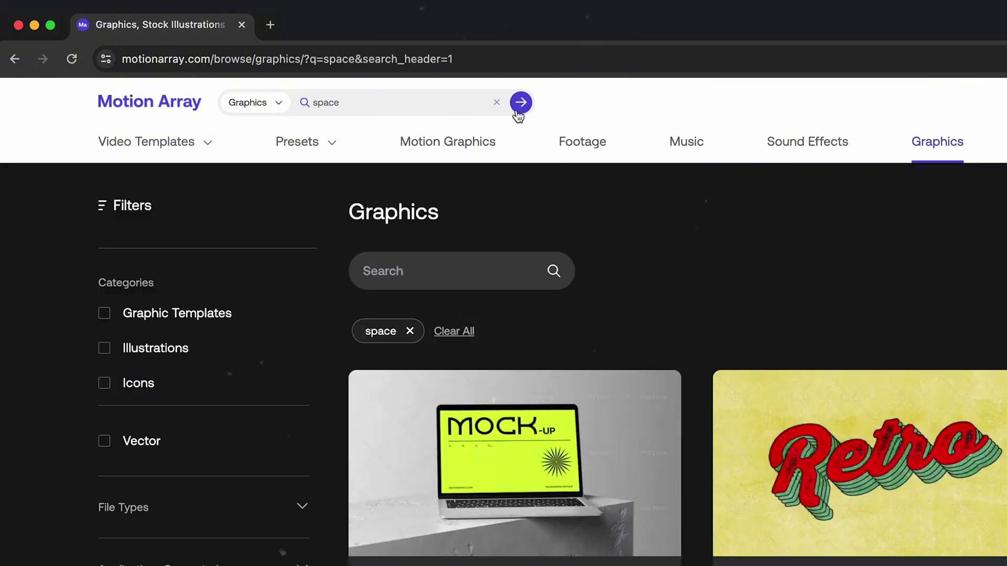
{"action": "left_click", "coordinate": [103, 385]}
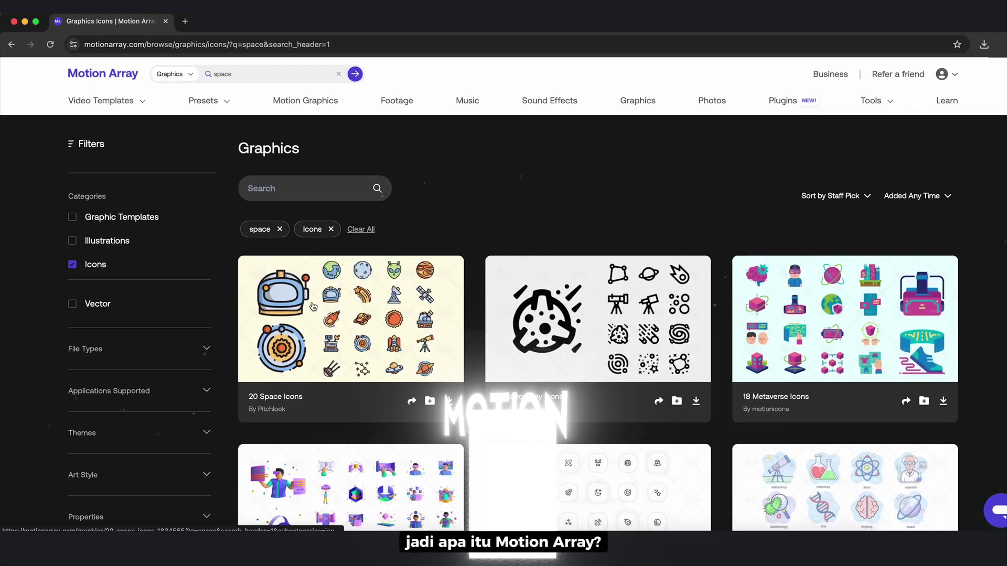
{"action": "left_click", "coordinate": [355, 366]}
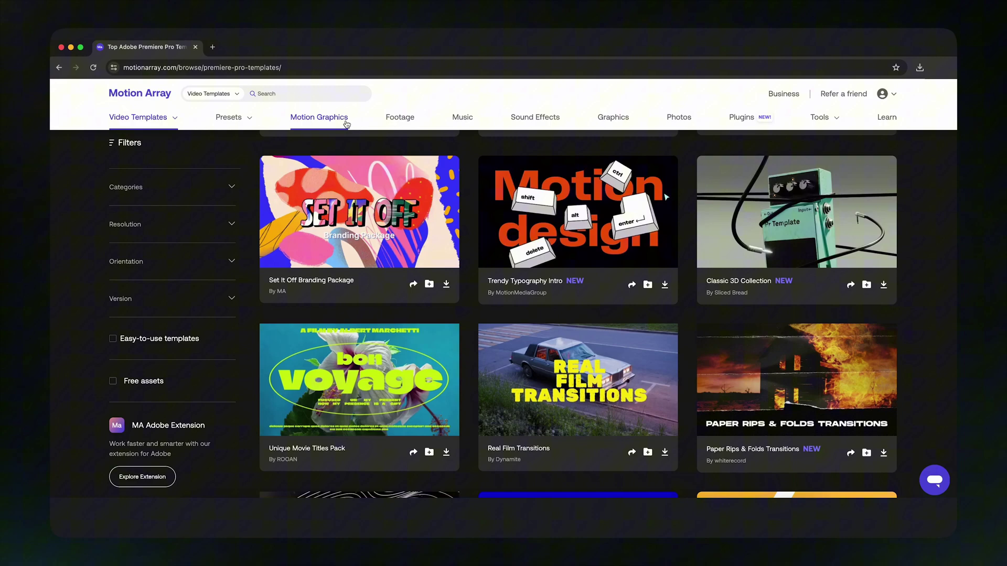
Step: Search 'text effect' and show all After Effects templates filtered to Typography & Titles and 4K
{"action": "left_click", "coordinate": [345, 117]}
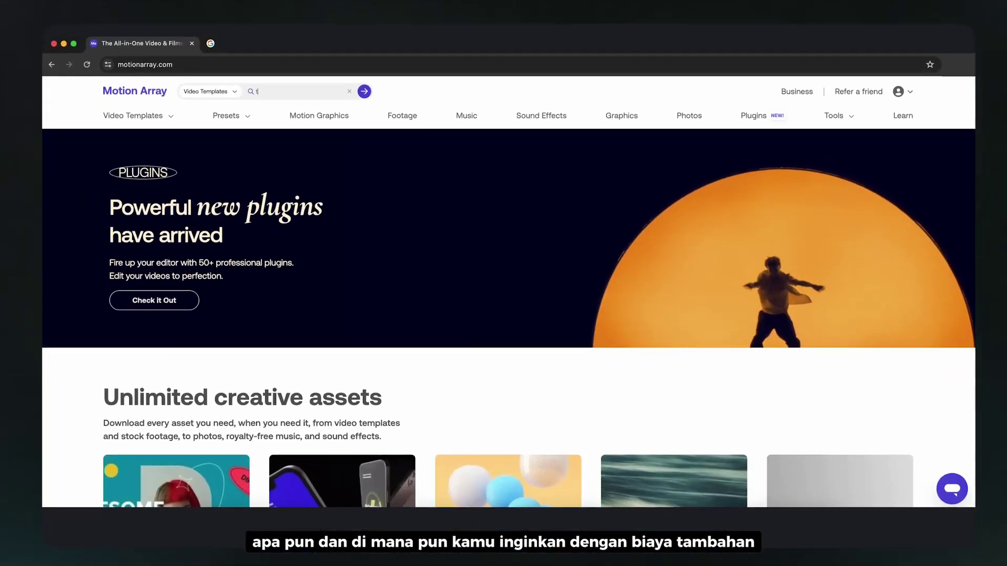
{"action": "type", "text": " effect"}
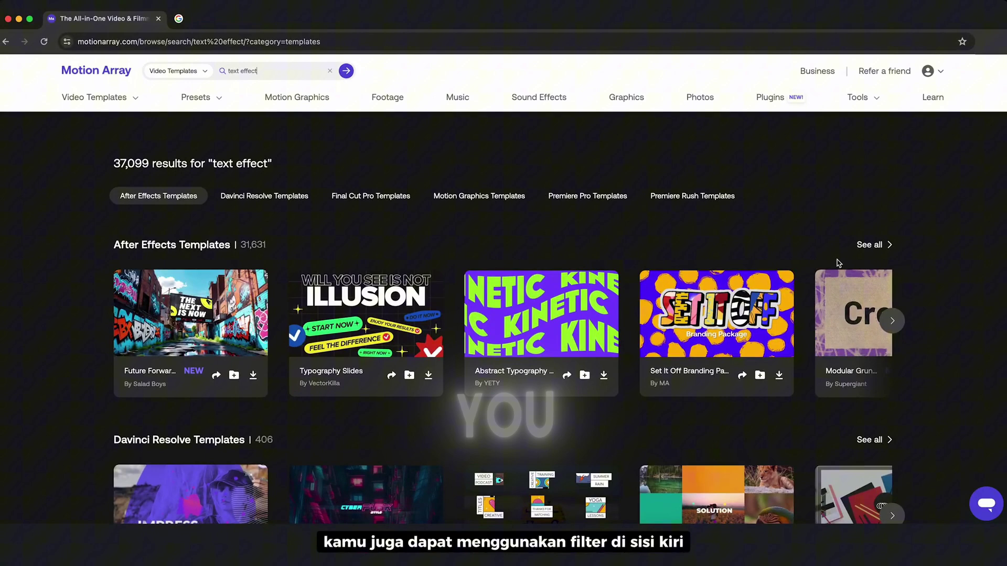
{"action": "left_click", "coordinate": [871, 245]}
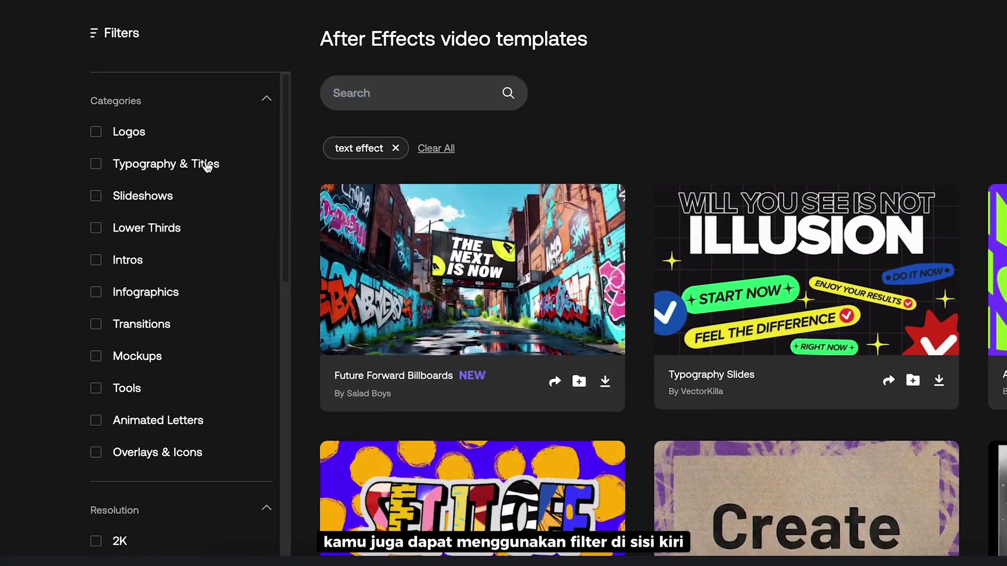
{"action": "left_click", "coordinate": [158, 239]}
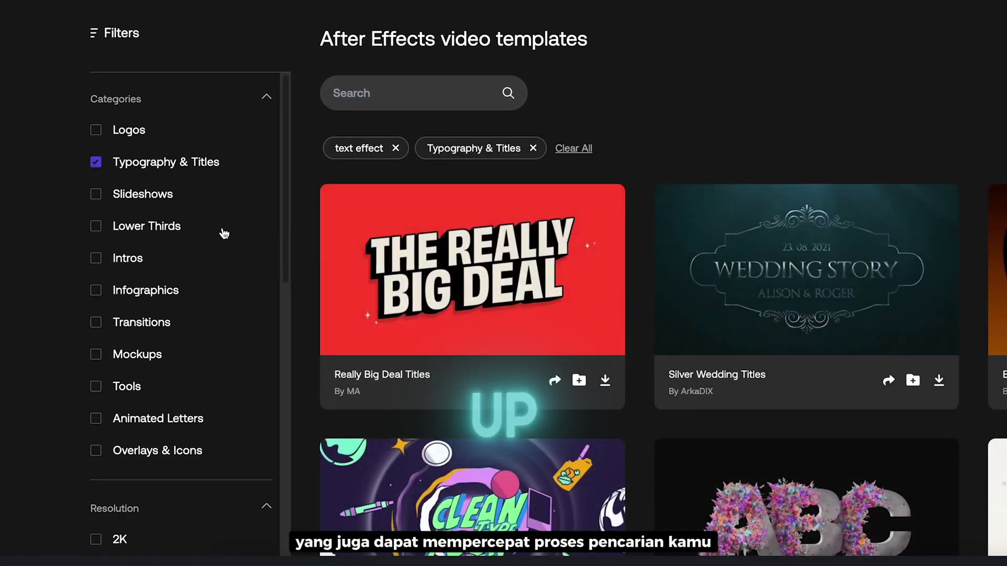
{"action": "scroll", "coordinate": [224, 234], "scroll_direction": "down", "scroll_amount": 4}
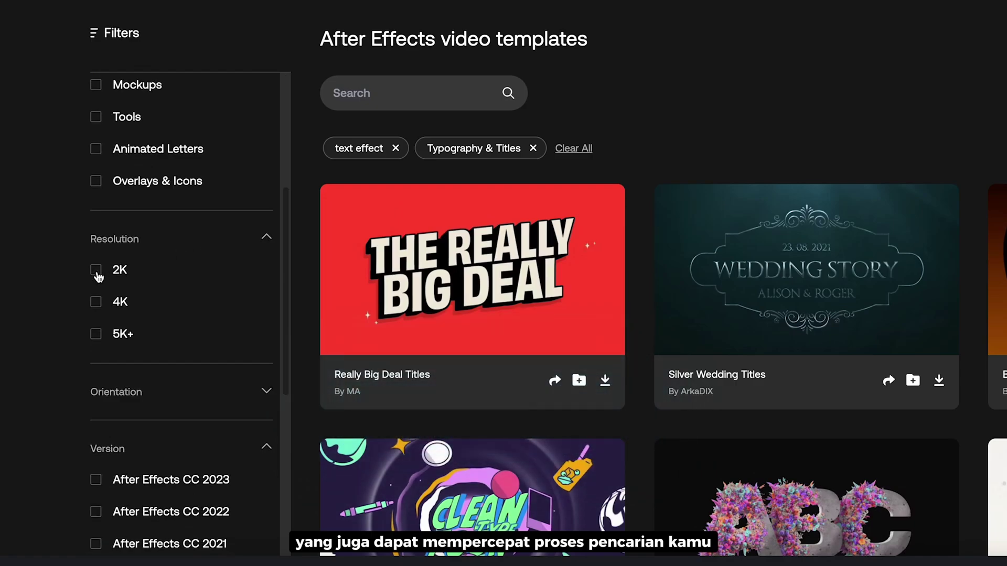
{"action": "left_click", "coordinate": [95, 304]}
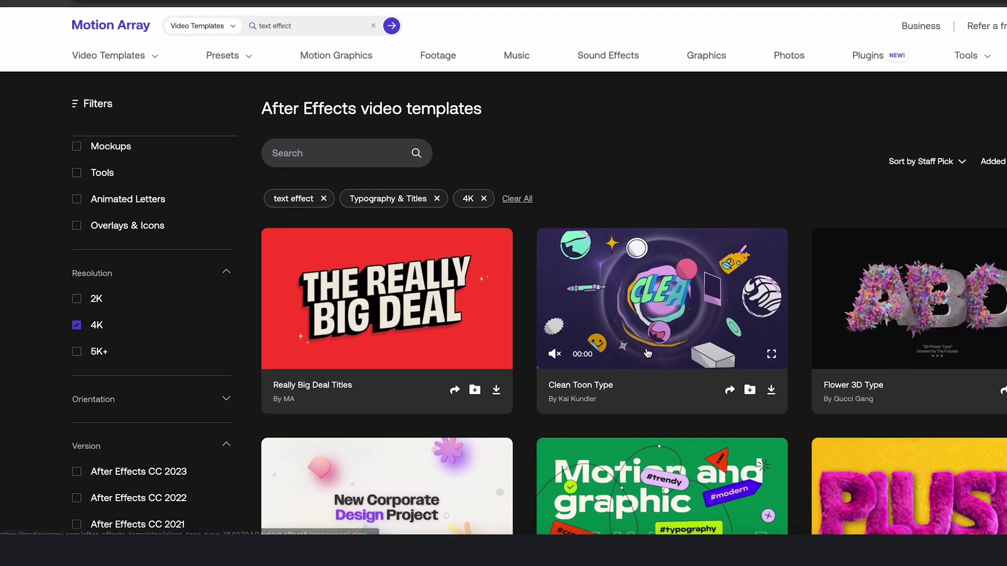
{"action": "scroll", "coordinate": [593, 358], "scroll_direction": "down", "scroll_amount": 10}
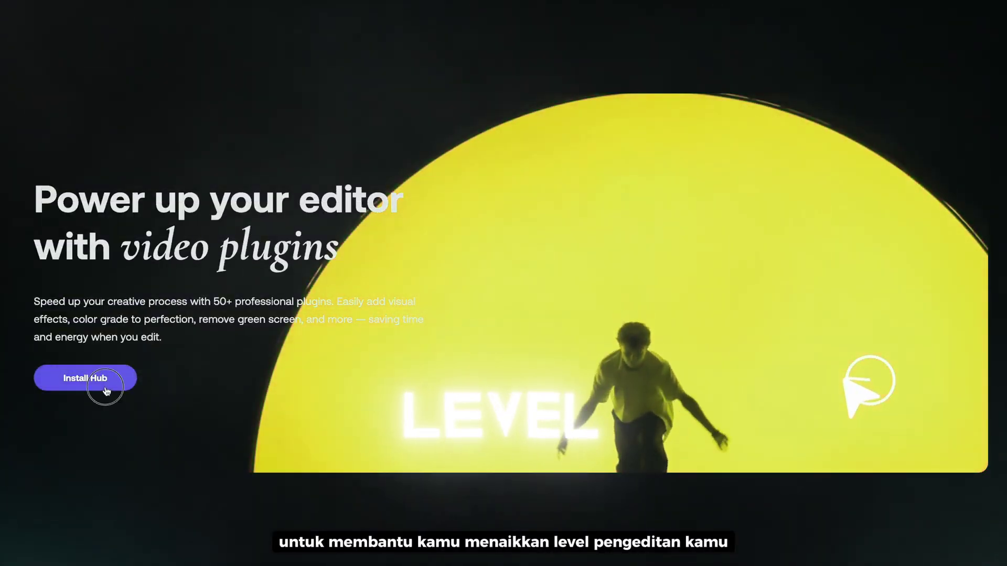
Step: Scroll down through the Motion Array video plugins page
{"action": "scroll", "coordinate": [106, 392], "scroll_direction": "down", "scroll_amount": 10}
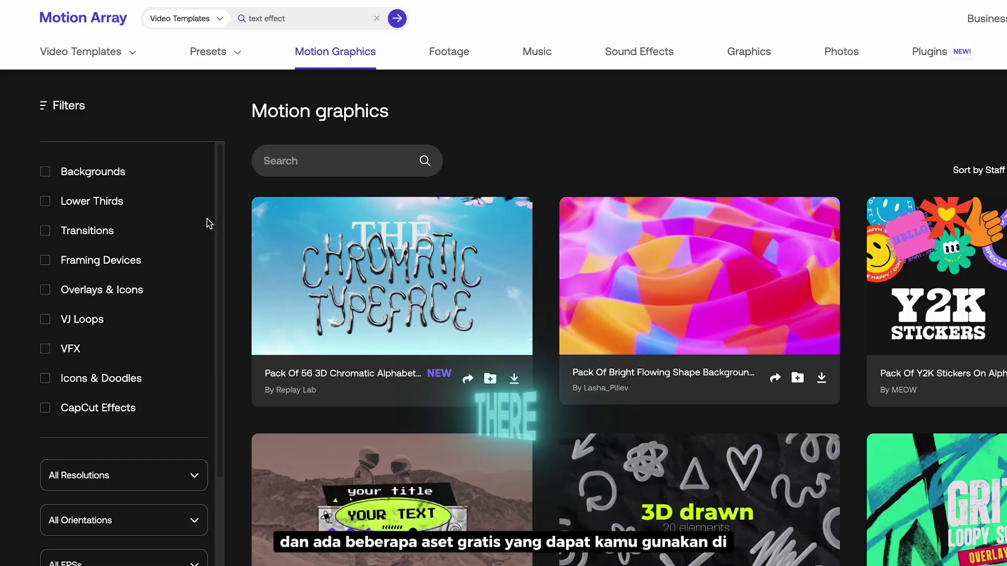
Step: Tick the Free assets filter on Motion Graphics and scroll through the free results
{"action": "scroll", "coordinate": [207, 220], "scroll_direction": "down", "scroll_amount": 3}
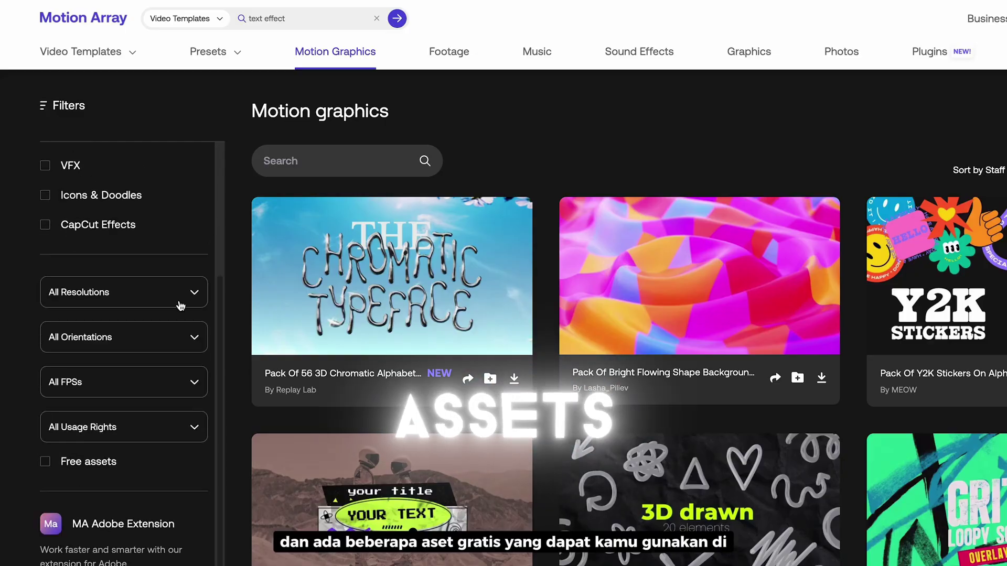
{"action": "left_click", "coordinate": [103, 469]}
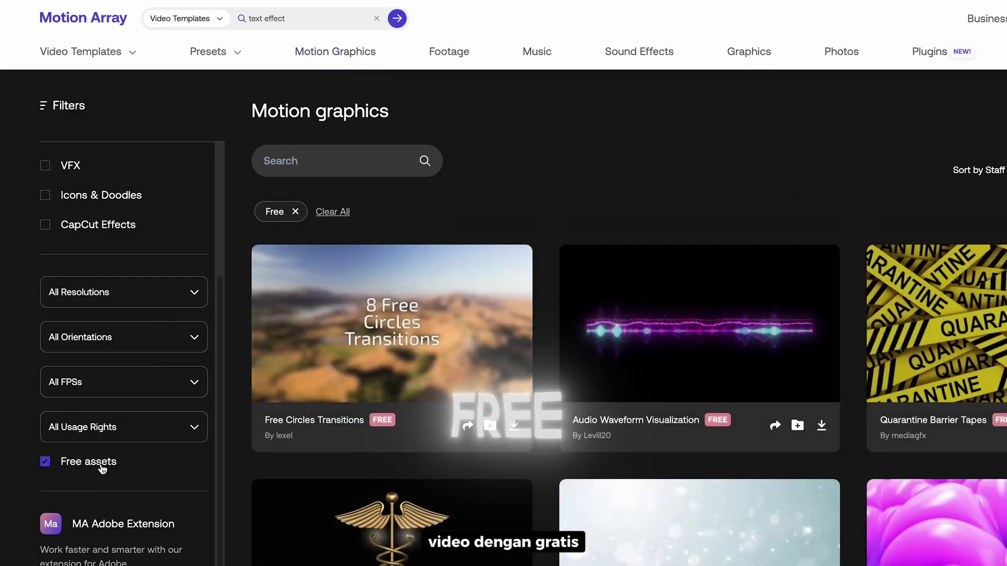
{"action": "scroll", "coordinate": [583, 425], "scroll_direction": "down", "scroll_amount": 10}
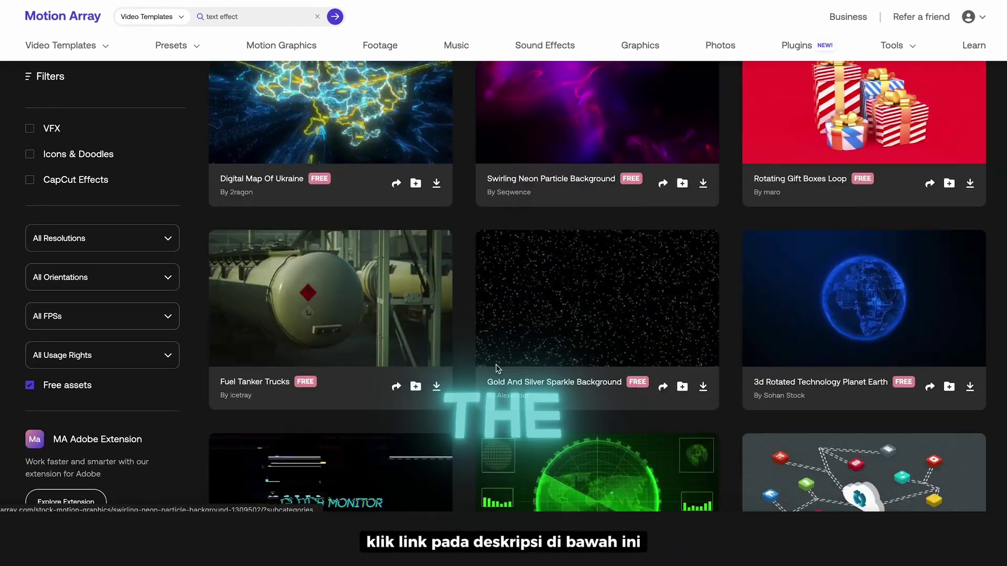
{"action": "scroll", "coordinate": [497, 369], "scroll_direction": "down", "scroll_amount": 8}
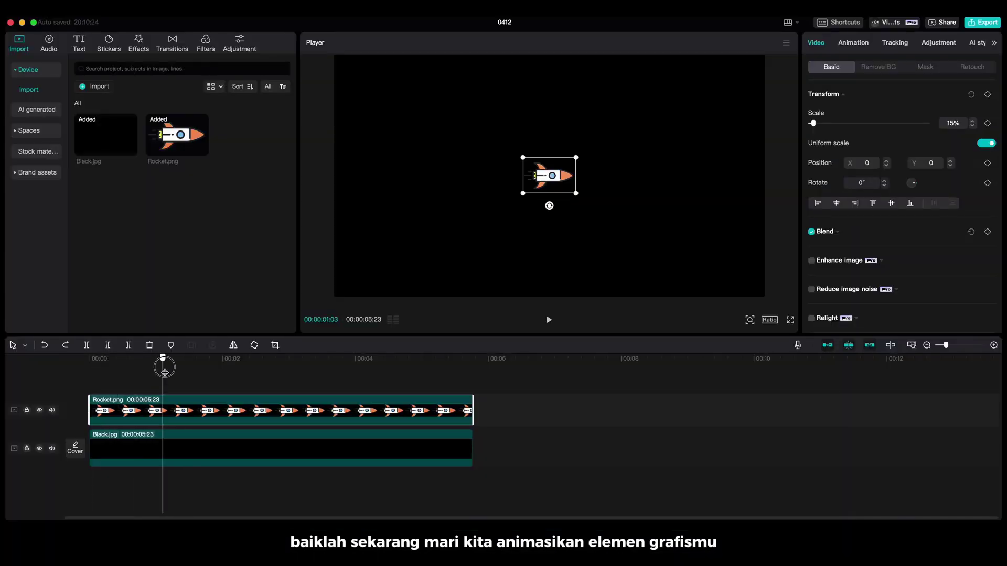
Step: Keyframe Rocket.png from X -1438 off the left edge, move to about 3 s, and preview the flight
{"action": "left_click_drag", "start_coordinate": [546, 189], "coordinate": [384, 189]}
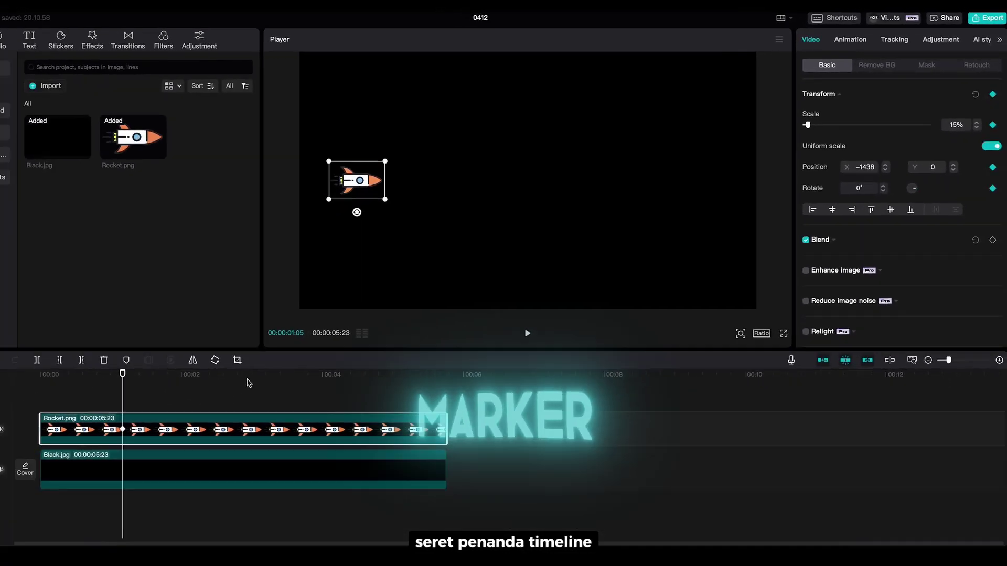
{"action": "left_click", "coordinate": [11, 493]}
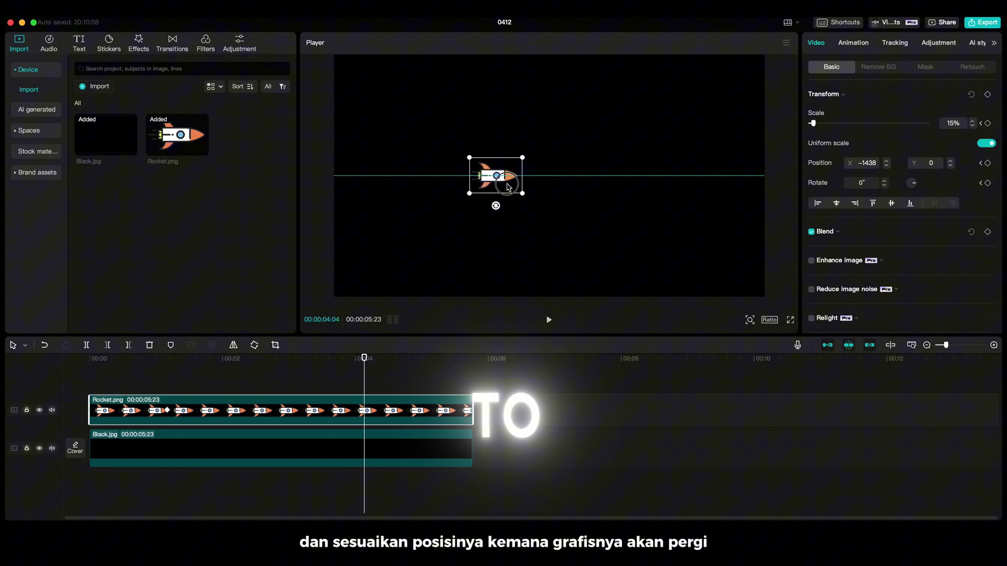
{"action": "key", "text": "space"}
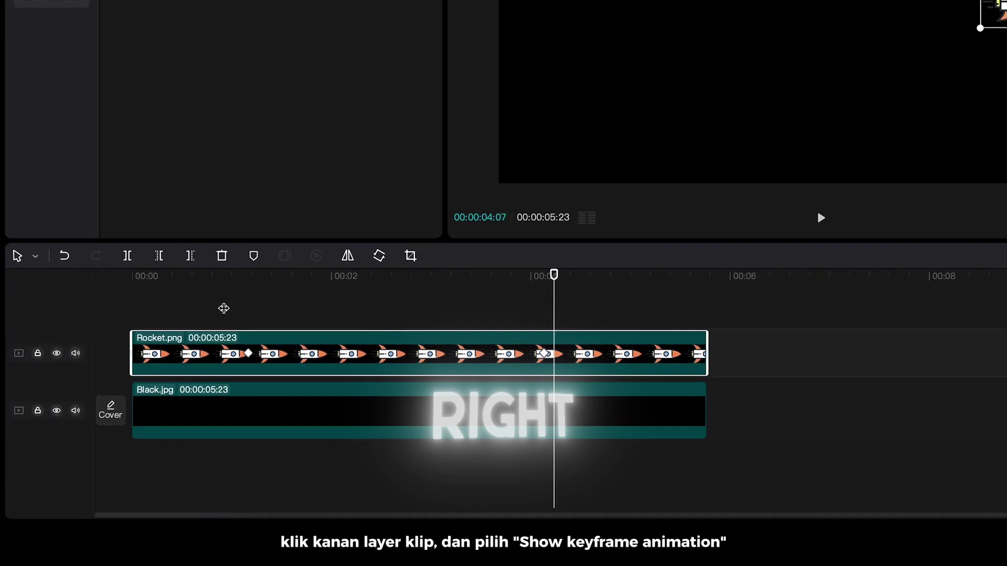
Step: Show Rocket.png's keyframe animation on the timeline and expand the x-position value graph
{"action": "right_click", "coordinate": [310, 353]}
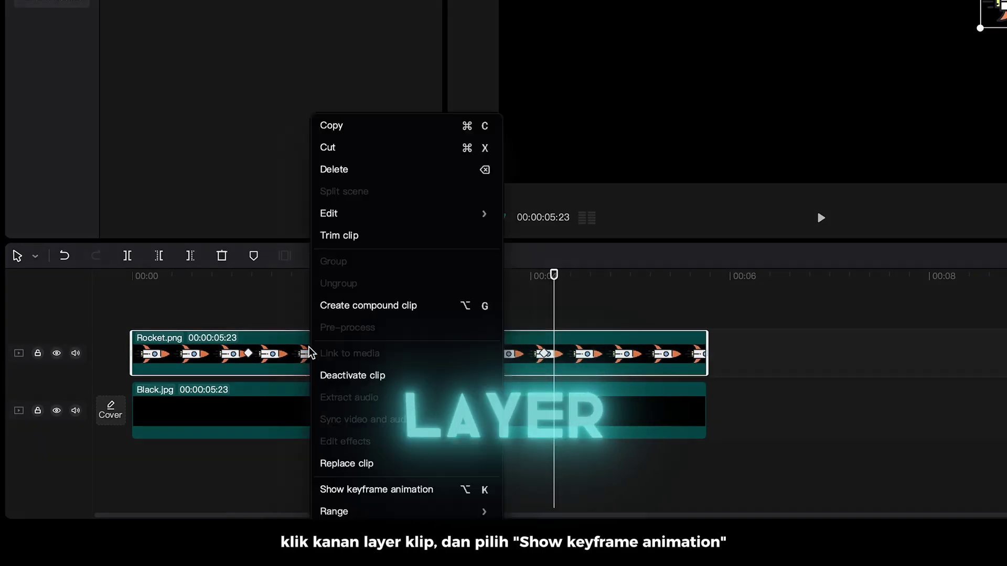
{"action": "left_click", "coordinate": [433, 489]}
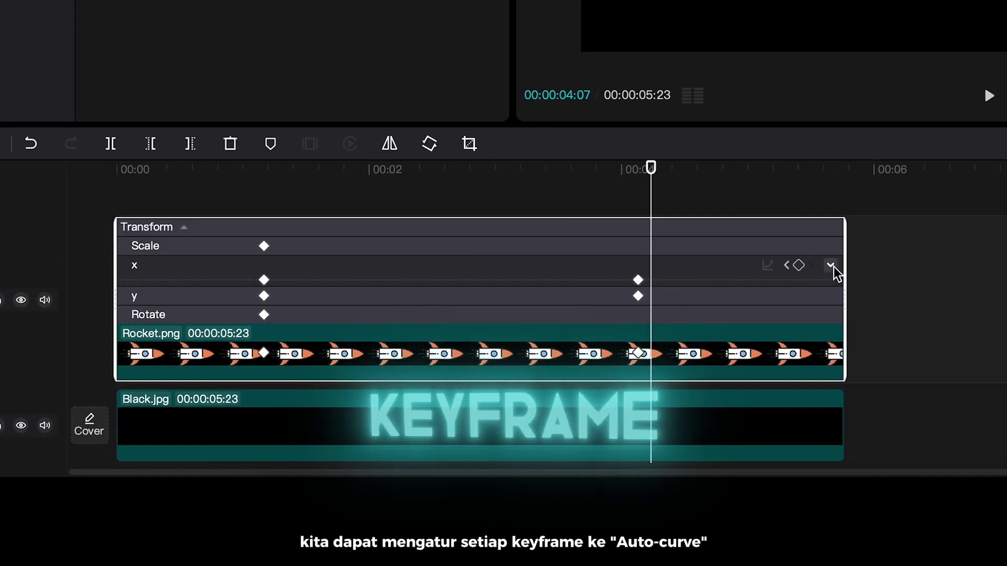
{"action": "left_click", "coordinate": [830, 266]}
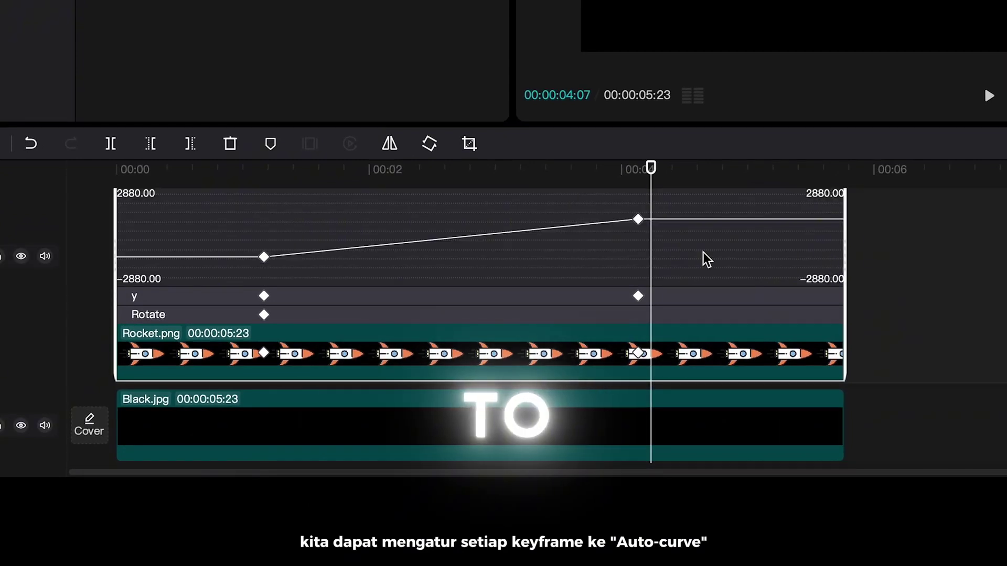
{"action": "scroll", "coordinate": [682, 254], "scroll_direction": "up", "scroll_amount": 2}
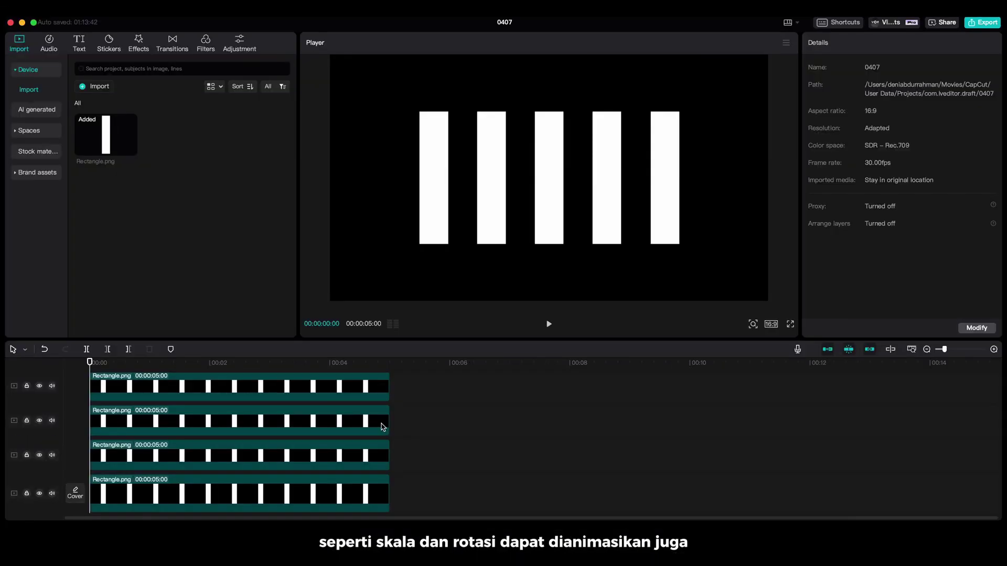
Step: Give the second Rectangle.png clip a rotated horizontal mask and preview it
{"action": "left_click", "coordinate": [383, 427]}
{"action": "left_click", "coordinate": [926, 67]}
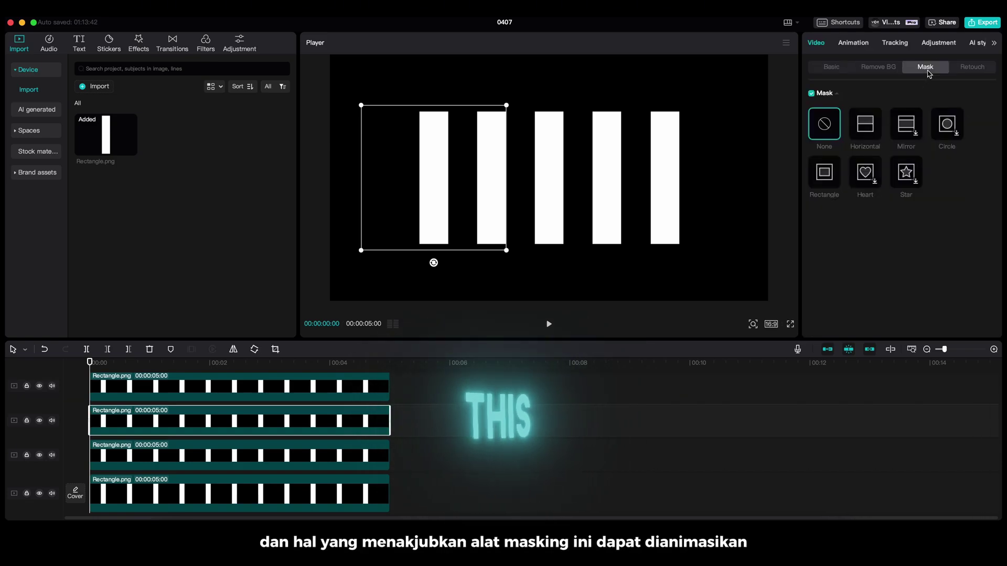
{"action": "left_click", "coordinate": [866, 125]}
{"action": "left_click_drag", "start_coordinate": [433, 190], "coordinate": [452, 250]}
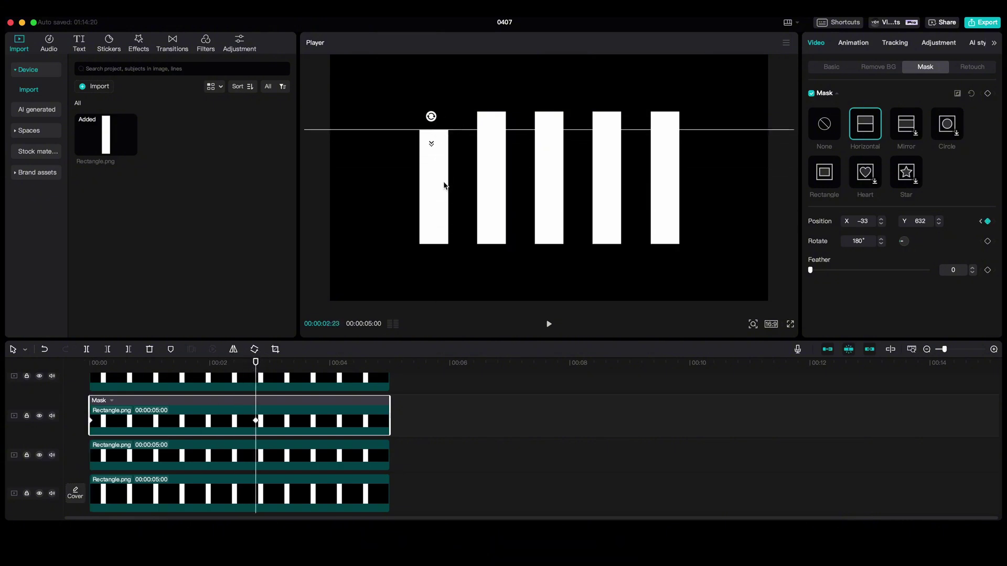
{"action": "key", "text": "space"}
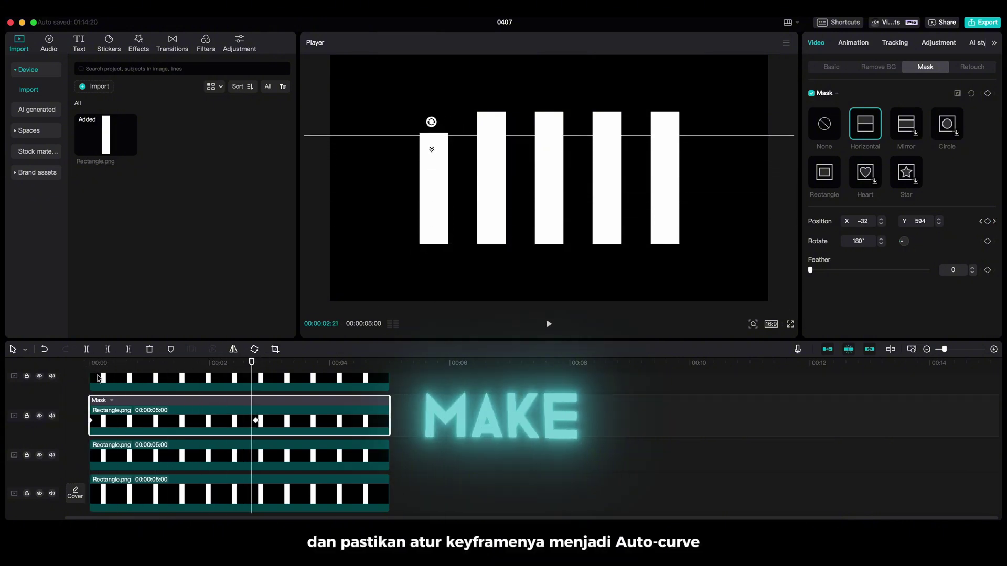
Step: Ease the mask's Positionx and Positiony keyframes with smooth curves, then return to the start
{"action": "left_click", "coordinate": [112, 403]}
{"action": "left_click", "coordinate": [253, 410]}
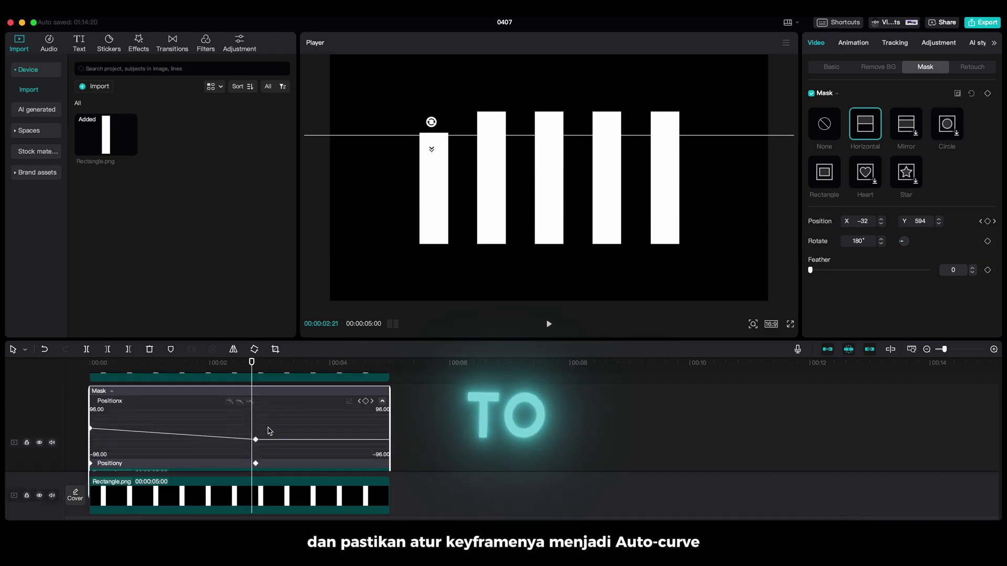
{"action": "left_click", "coordinate": [239, 402]}
{"action": "scroll", "coordinate": [256, 437], "scroll_direction": "down", "scroll_amount": 1}
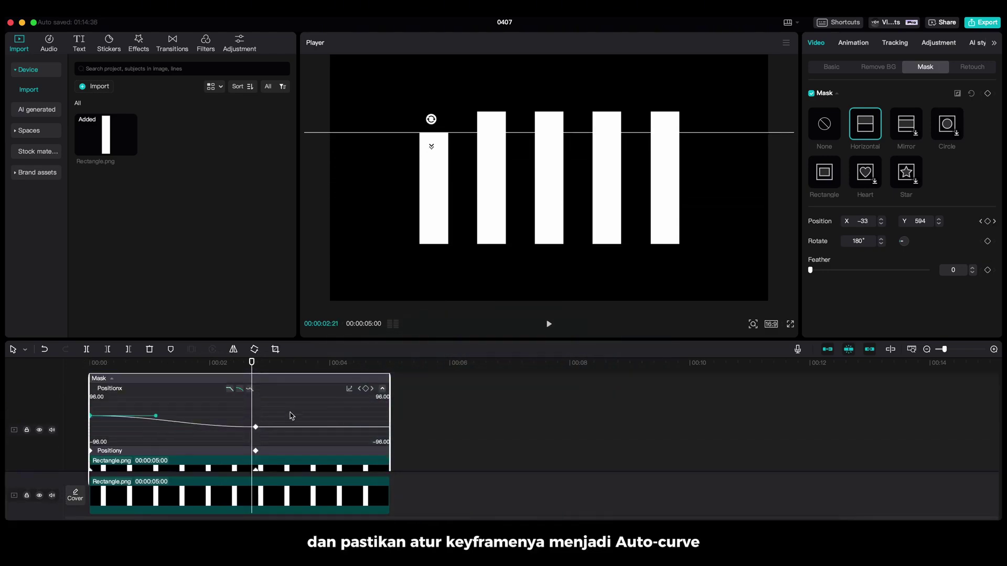
{"action": "scroll", "coordinate": [257, 437], "scroll_direction": "down", "scroll_amount": 1}
{"action": "left_click", "coordinate": [382, 408]}
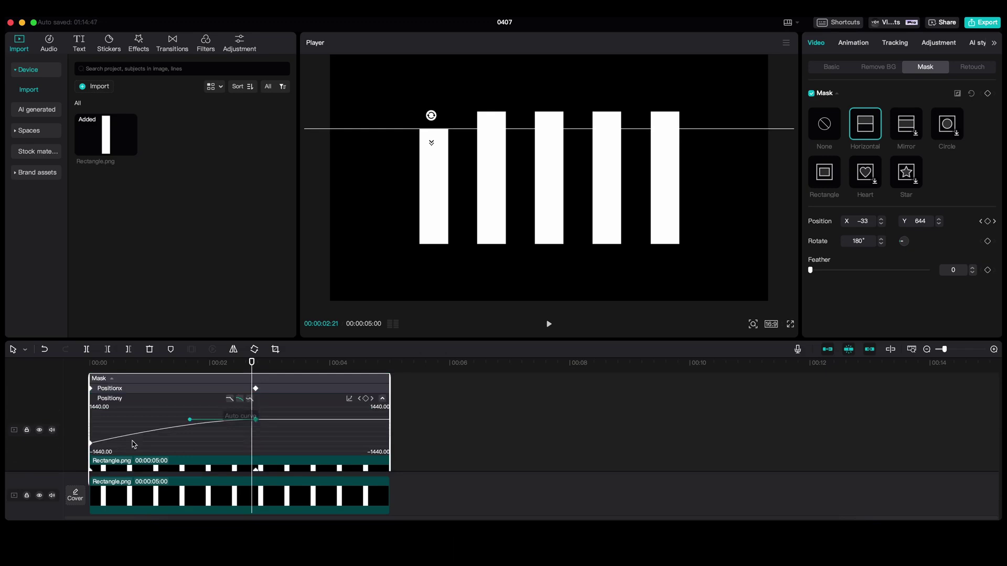
{"action": "left_click_drag", "start_coordinate": [161, 366], "coordinate": [90, 366]}
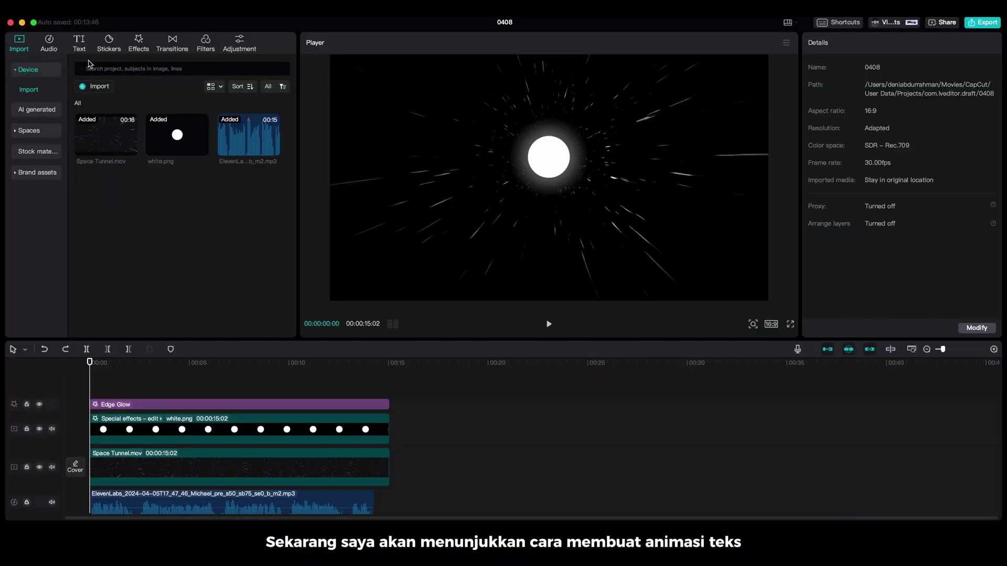
Step: Generate auto captions from the narration with English as the source language
{"action": "left_click", "coordinate": [83, 47]}
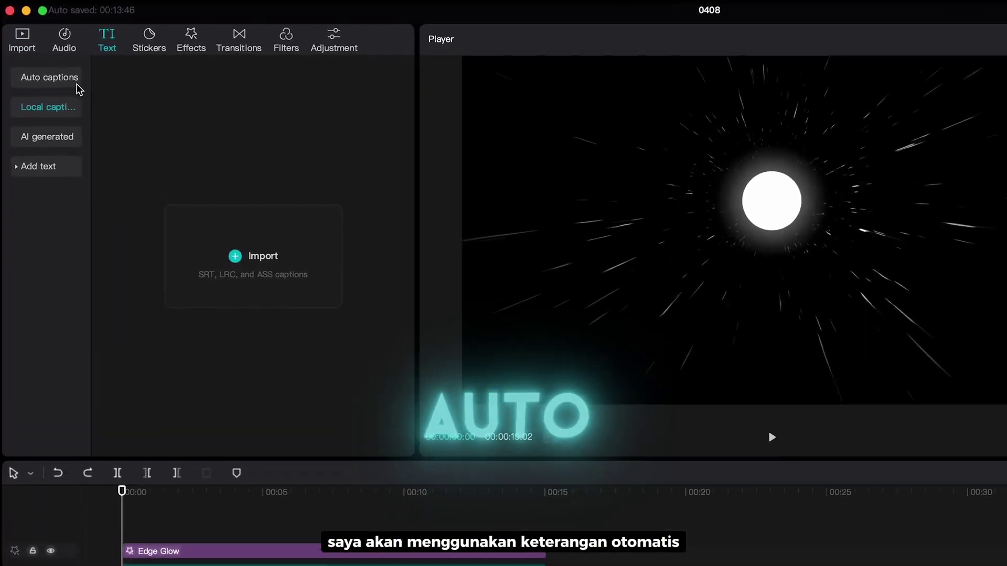
{"action": "left_click", "coordinate": [57, 75]}
{"action": "left_click", "coordinate": [250, 277]}
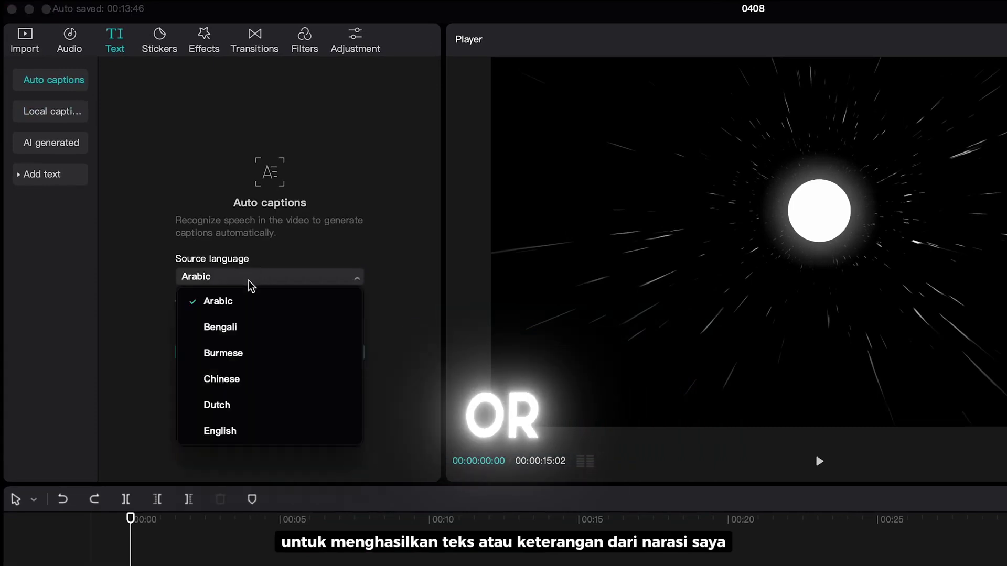
{"action": "left_click", "coordinate": [262, 426]}
{"action": "left_click", "coordinate": [298, 354]}
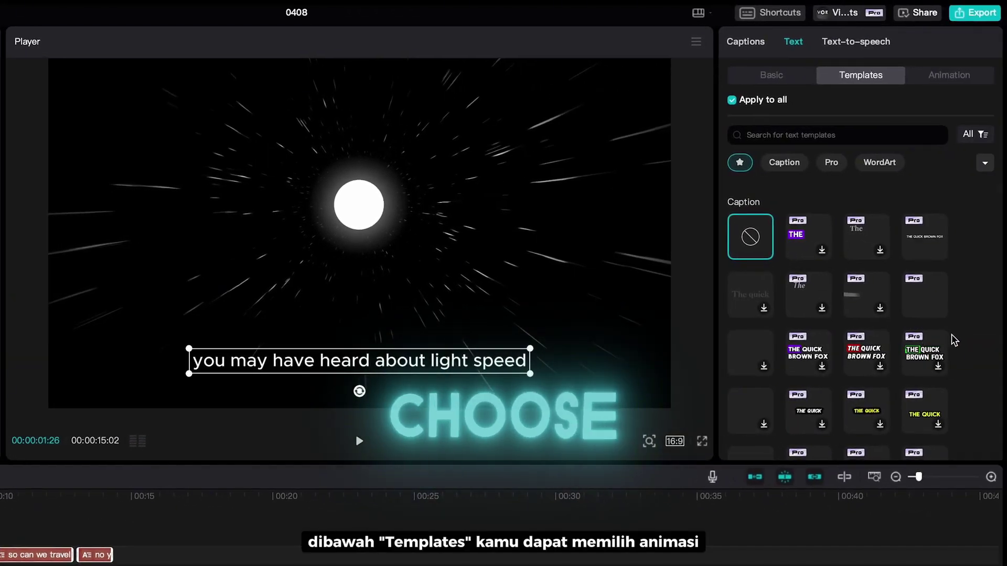
Step: Apply a caption template and change the caption font to Montserrat-Black
{"action": "scroll", "coordinate": [954, 339], "scroll_direction": "down", "scroll_amount": 10}
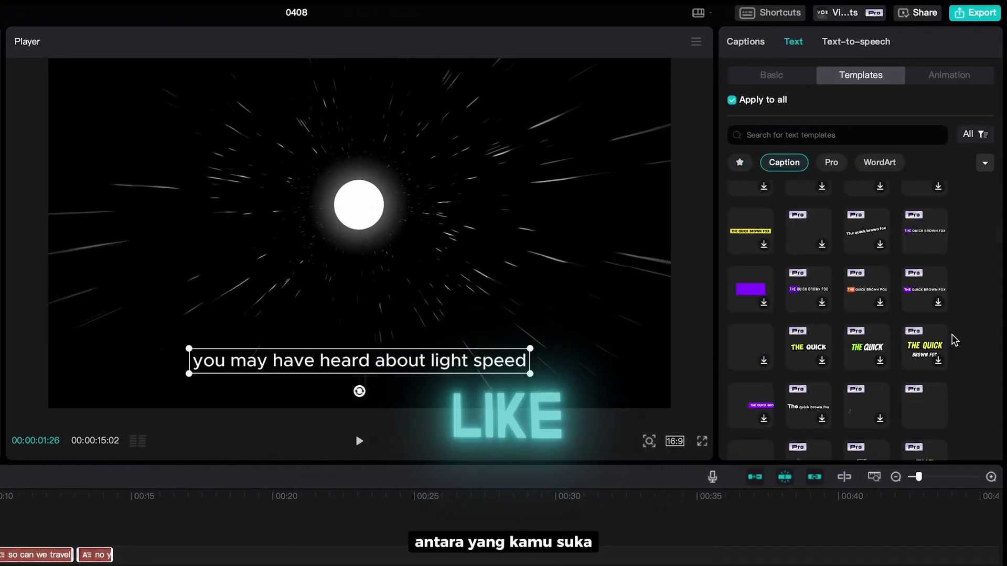
{"action": "scroll", "coordinate": [954, 341], "scroll_direction": "down", "scroll_amount": 1}
{"action": "left_click", "coordinate": [938, 385]}
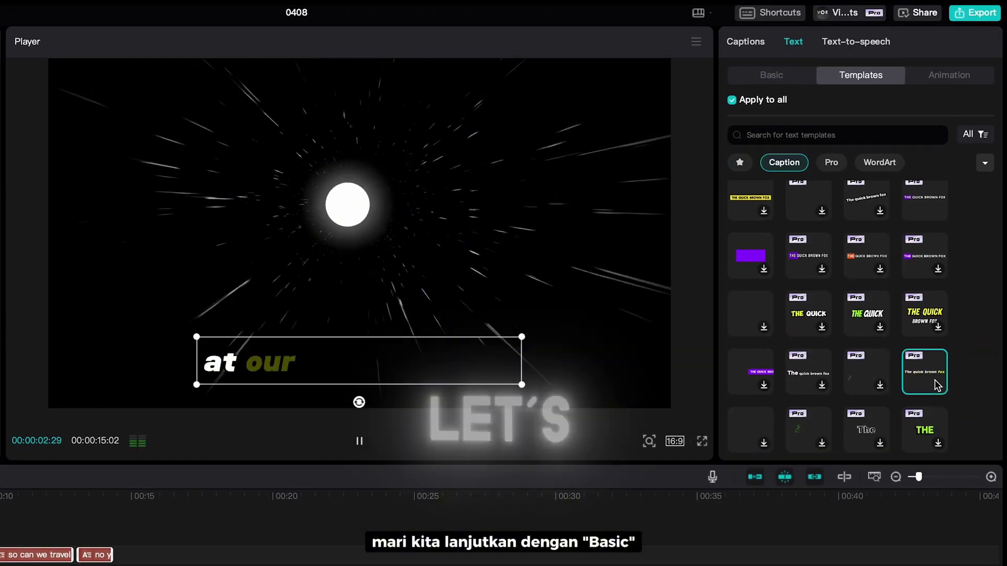
{"action": "left_click", "coordinate": [781, 77]}
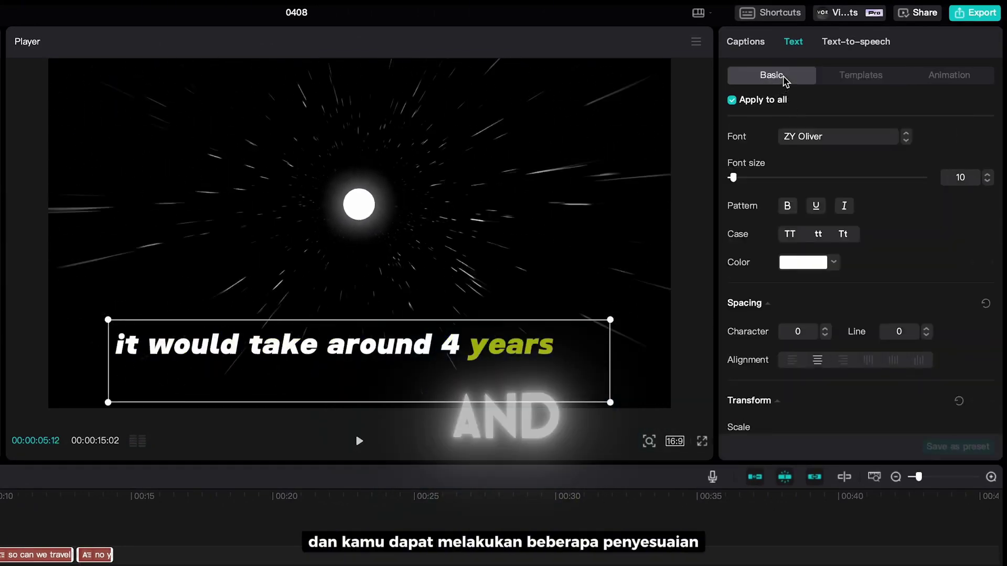
{"action": "left_click", "coordinate": [837, 136]}
{"action": "scroll", "coordinate": [854, 199], "scroll_direction": "up", "scroll_amount": 5}
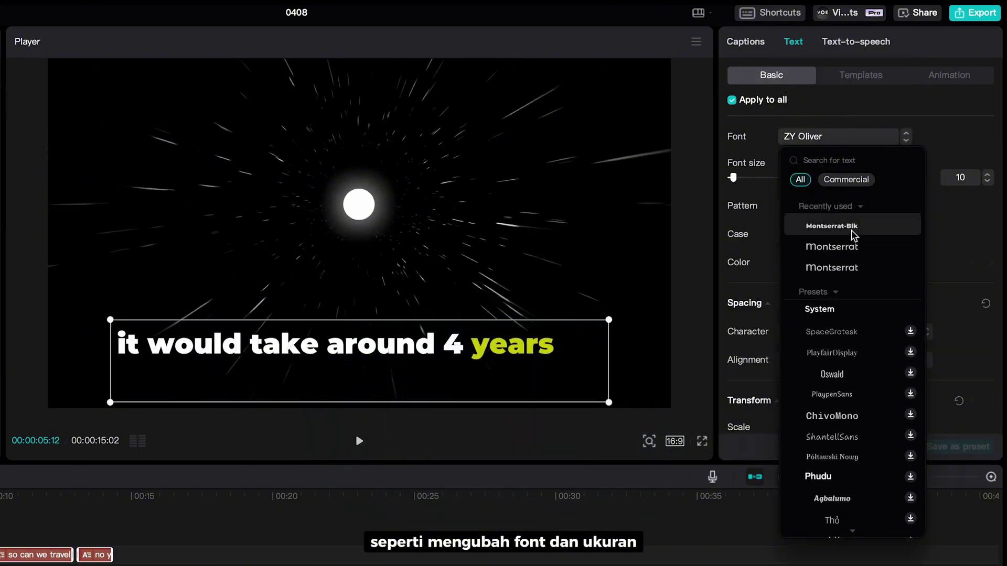
{"action": "left_click", "coordinate": [853, 235]}
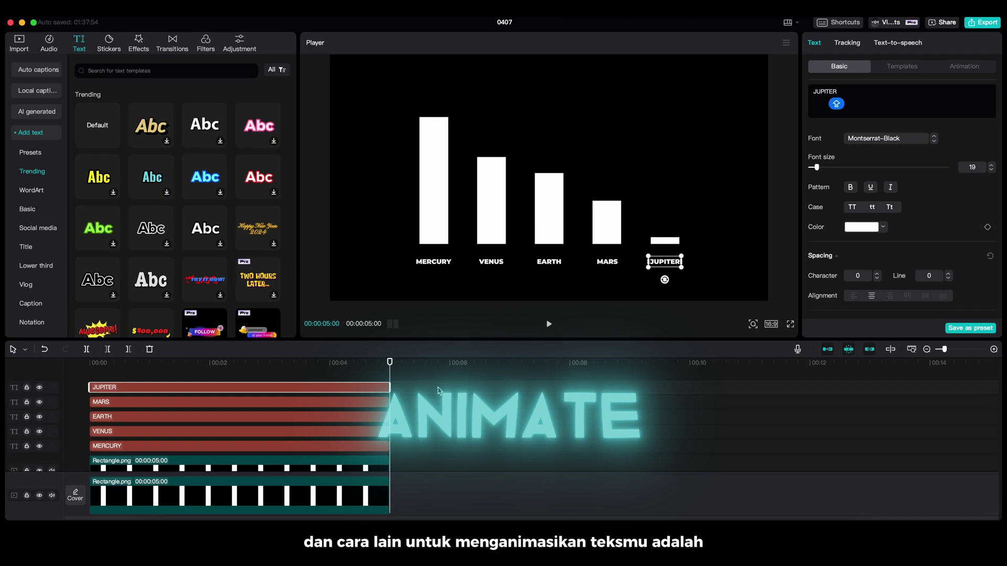
Step: Give all five planet label clips a 1.5 s Bounce Left in-animation, then deselect them
{"action": "left_click_drag", "start_coordinate": [481, 393], "coordinate": [367, 466]}
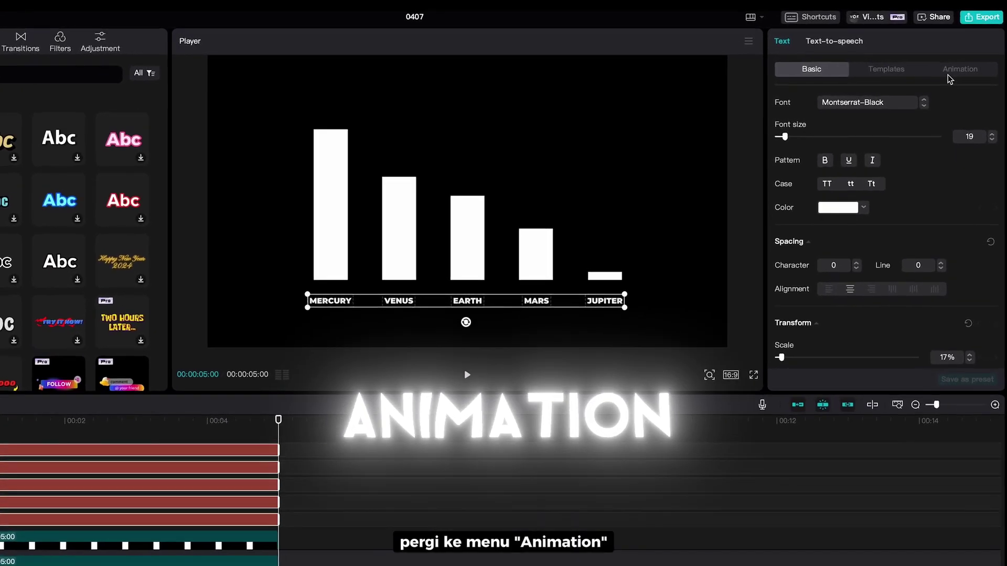
{"action": "left_click", "coordinate": [955, 68]}
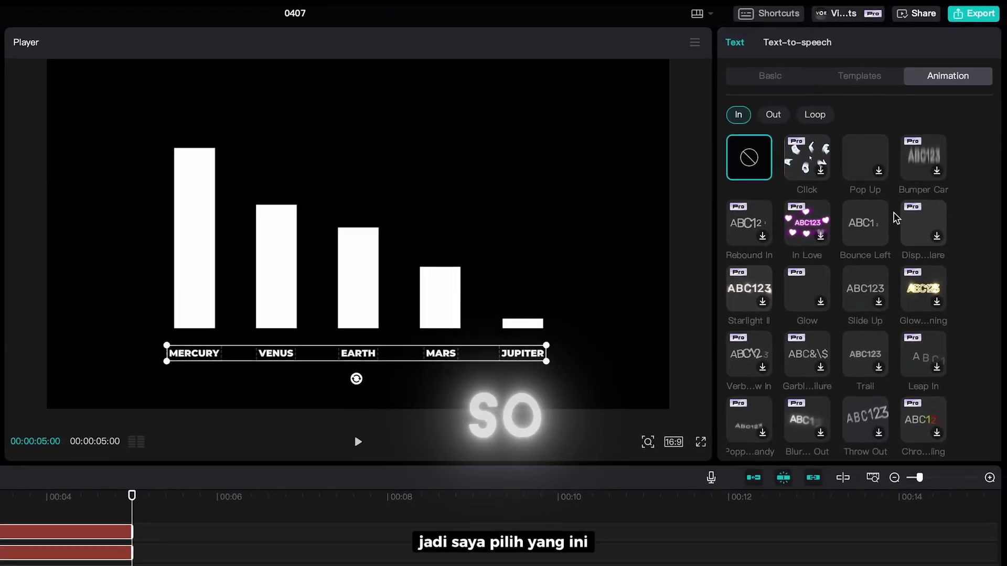
{"action": "left_click", "coordinate": [874, 246]}
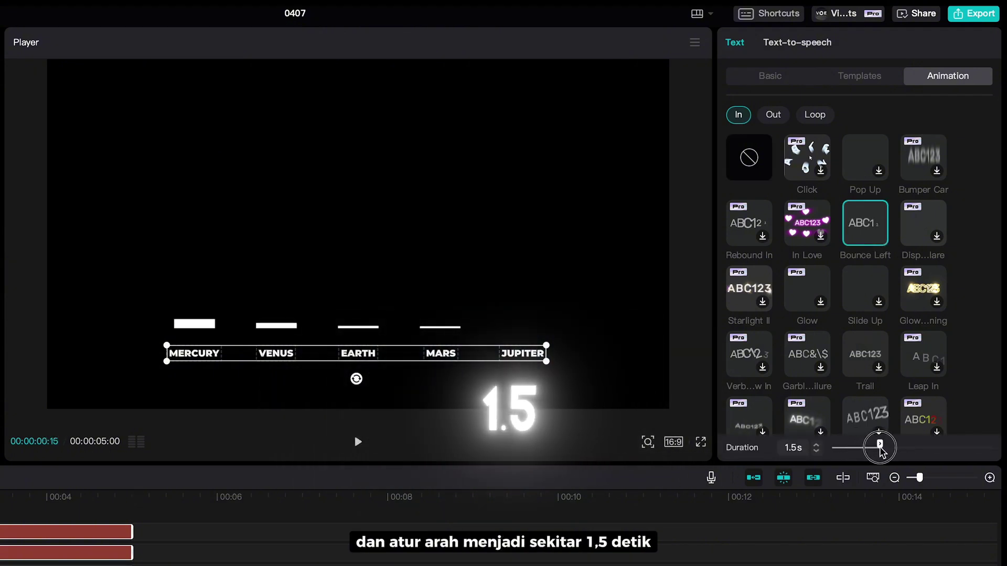
{"action": "left_click", "coordinate": [199, 564]}
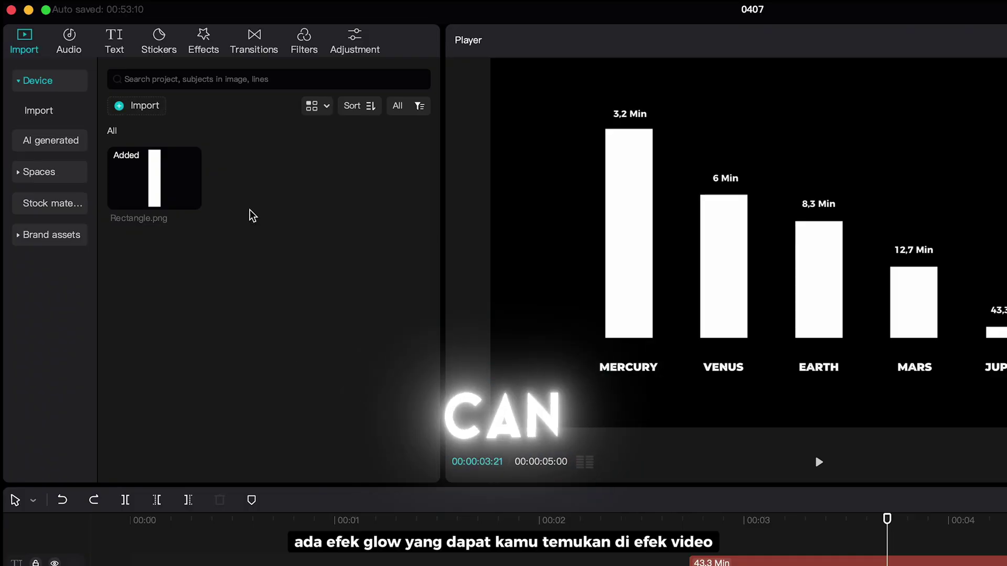
Step: Search effects for 'glow' and place the Luminance effect above the chart tracks
{"action": "left_click", "coordinate": [212, 56]}
{"action": "left_click", "coordinate": [210, 81]}
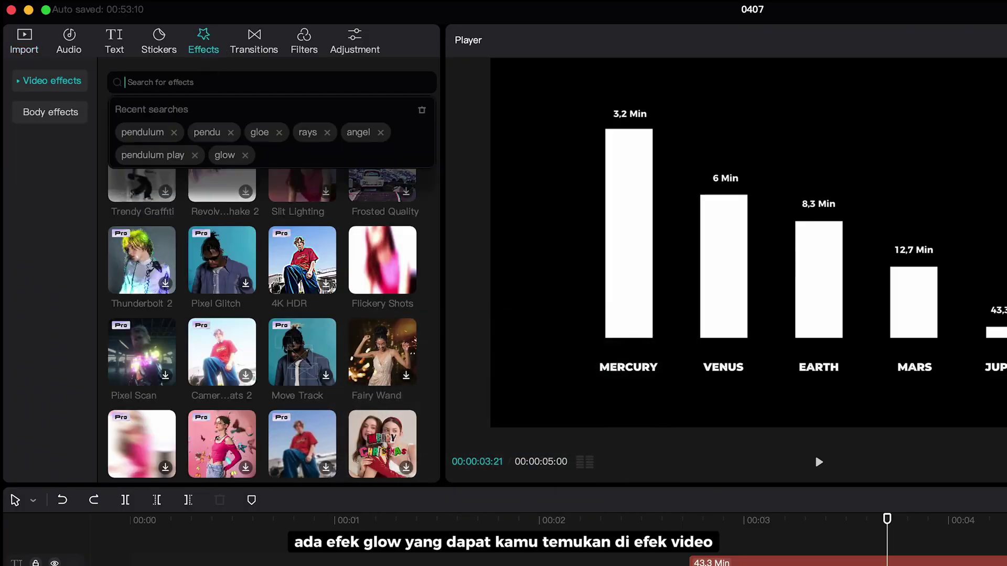
{"action": "type", "text": "glow"}
{"action": "key", "text": "Return"}
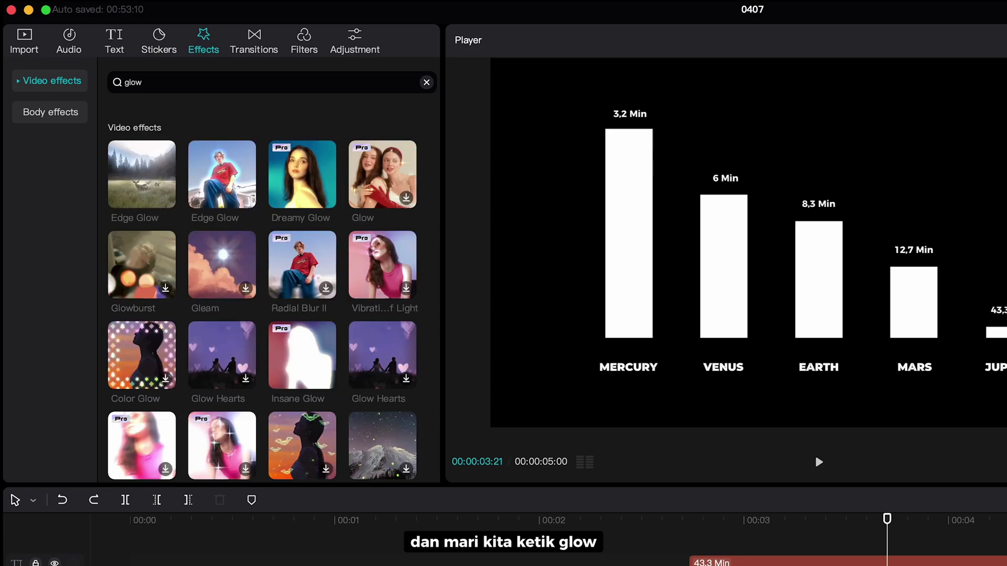
{"action": "scroll", "coordinate": [298, 292], "scroll_direction": "down", "scroll_amount": 1}
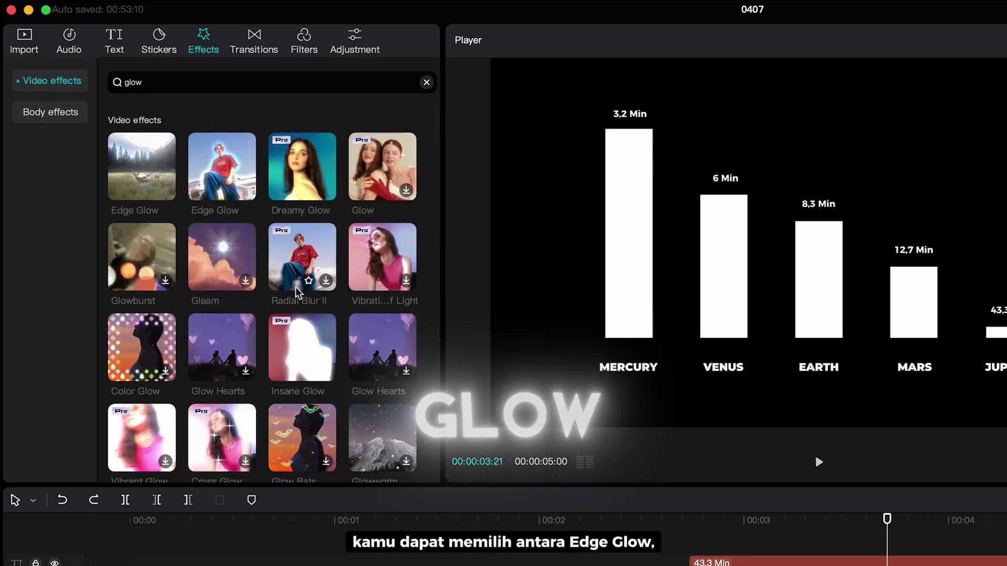
{"action": "scroll", "coordinate": [297, 292], "scroll_direction": "down", "scroll_amount": 5}
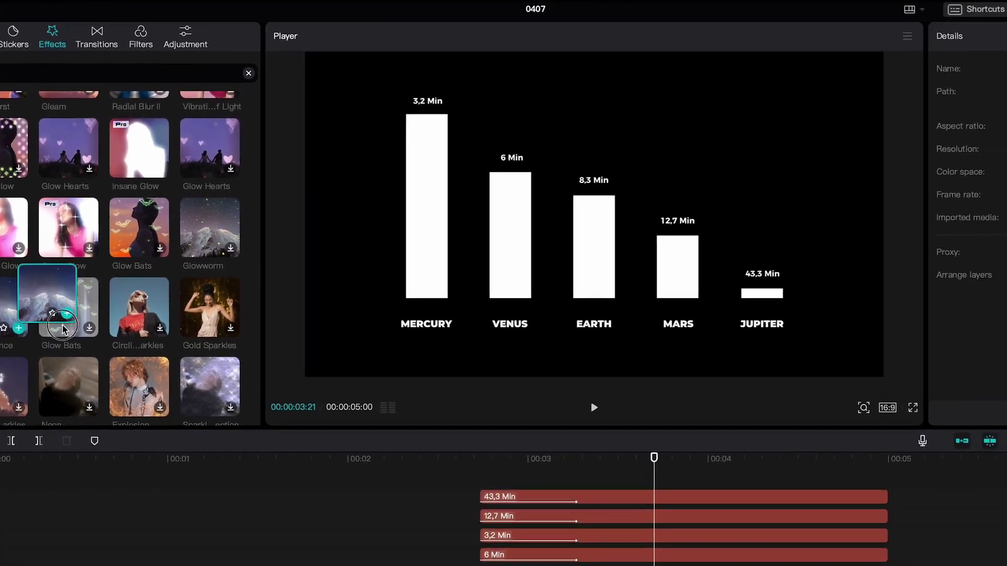
{"action": "left_click_drag", "start_coordinate": [162, 341], "coordinate": [568, 550]}
{"action": "left_click_drag", "start_coordinate": [235, 448], "coordinate": [236, 451]}
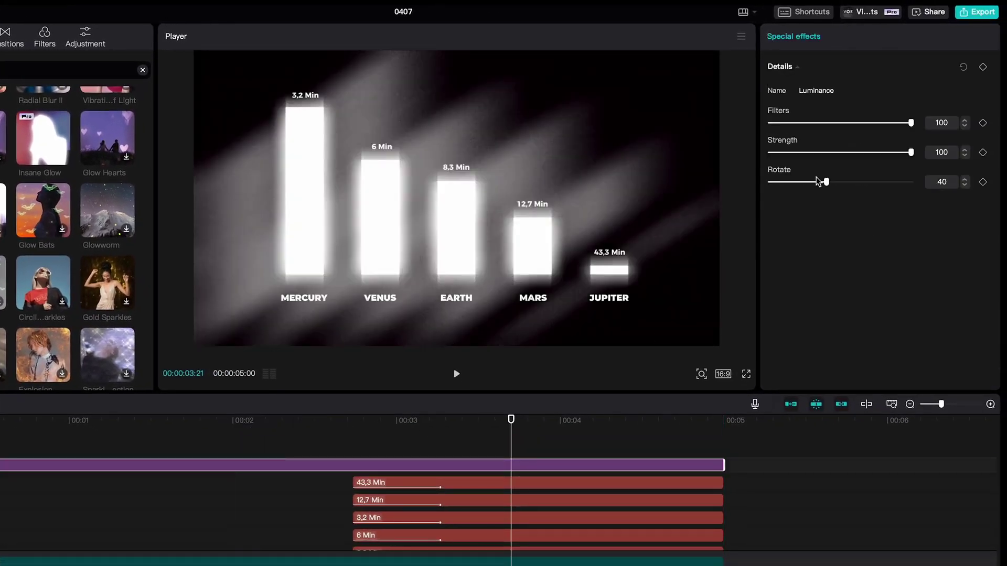
Step: Set Luminance Rotate to 0 and Strength to about 50, then marquee-select all text label layers
{"action": "left_click_drag", "start_coordinate": [826, 182], "coordinate": [766, 179]}
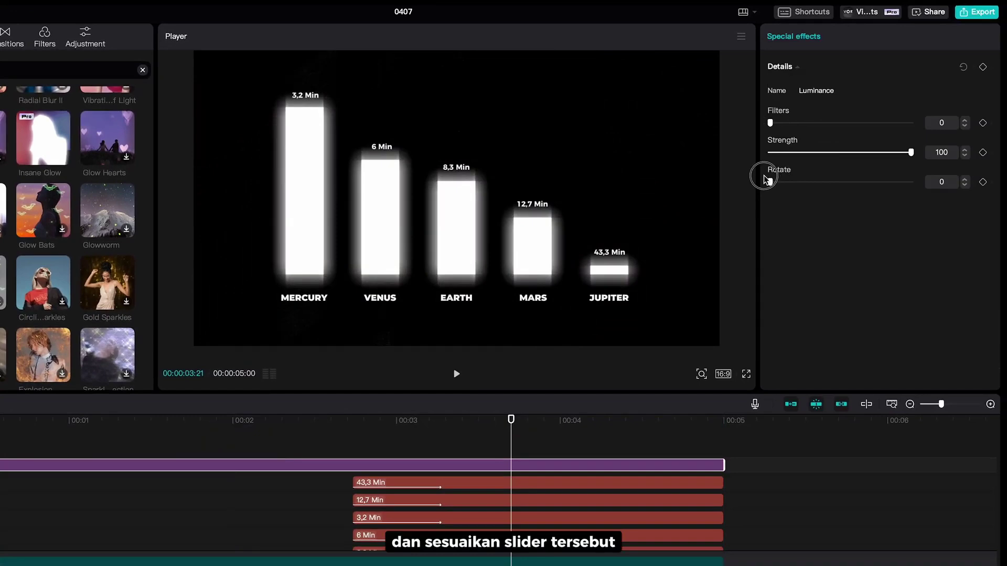
{"action": "left_click_drag", "start_coordinate": [910, 152], "coordinate": [849, 152]}
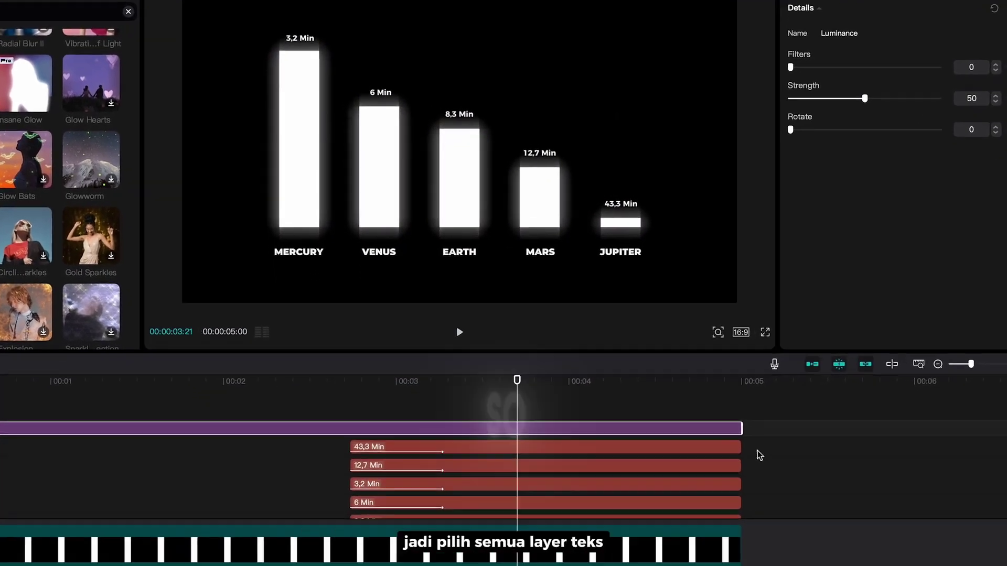
{"action": "left_click_drag", "start_coordinate": [739, 484], "coordinate": [640, 563]}
{"action": "left_click_drag", "start_coordinate": [700, 480], "coordinate": [658, 334]}
Step: Combine the selected text label layers into one compound clip and play the animation back
{"action": "right_click", "coordinate": [659, 334]}
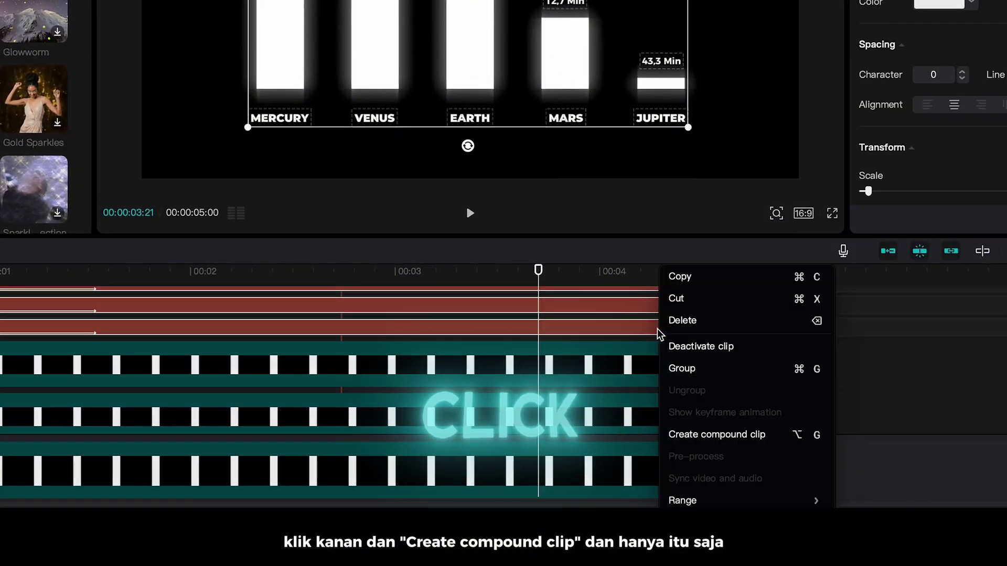
{"action": "left_click", "coordinate": [703, 432]}
{"action": "key", "text": "space"}
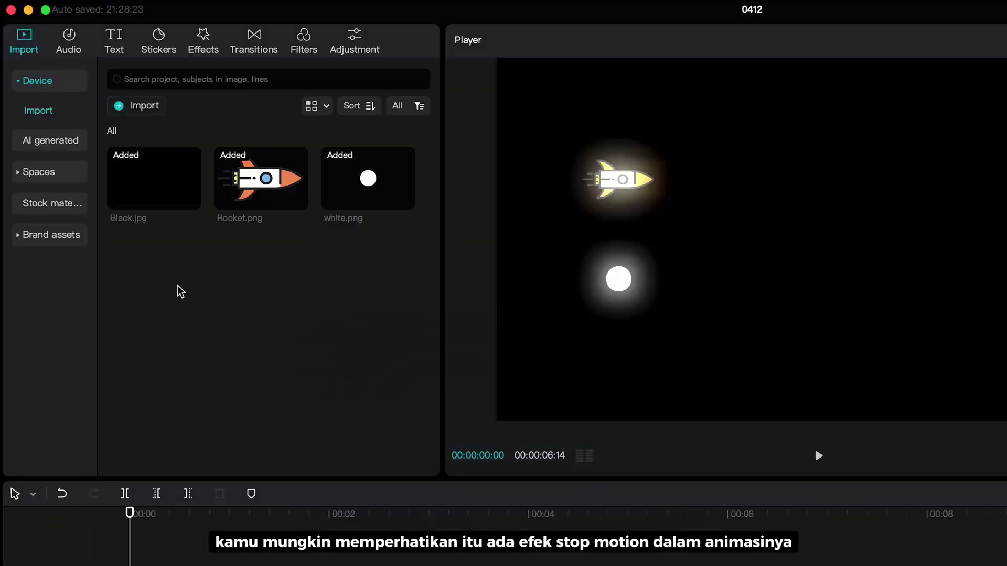
Step: Add the TV Betamax effect, extend it to end with Edge Glow, and set Twist and Filters to 0
{"action": "left_click", "coordinate": [201, 54]}
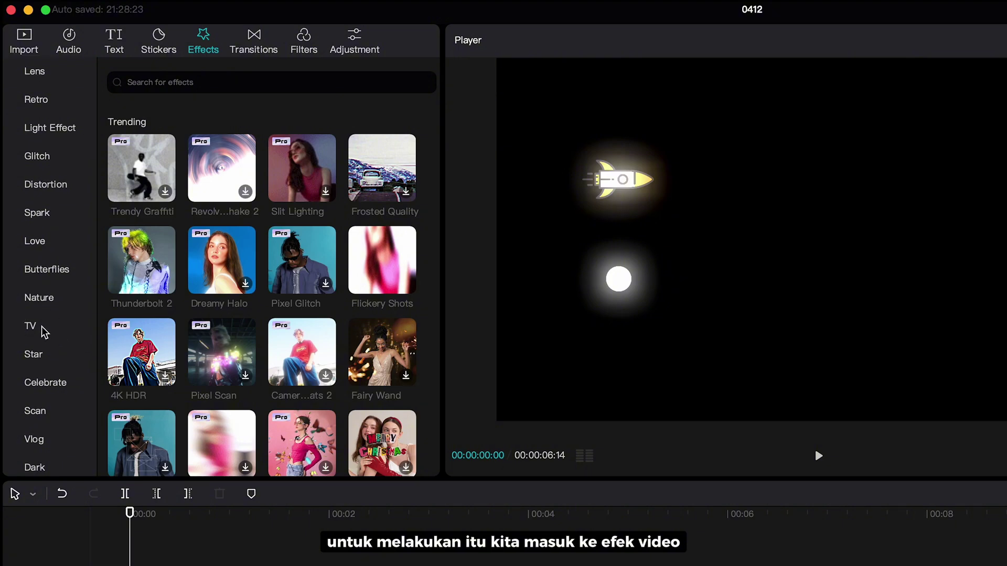
{"action": "left_click", "coordinate": [43, 330]}
{"action": "left_click", "coordinate": [405, 192]}
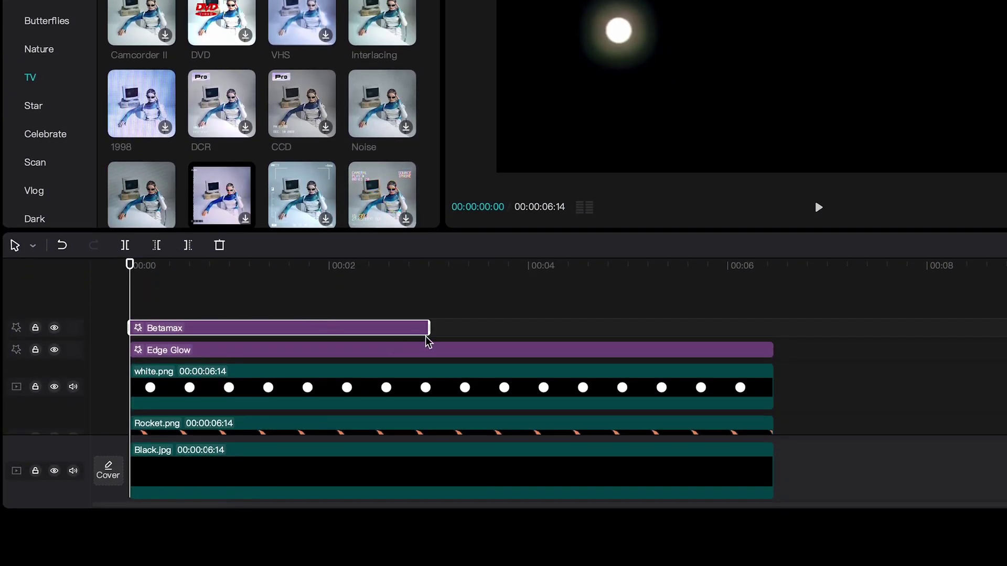
{"action": "left_click_drag", "start_coordinate": [428, 342], "coordinate": [772, 329]}
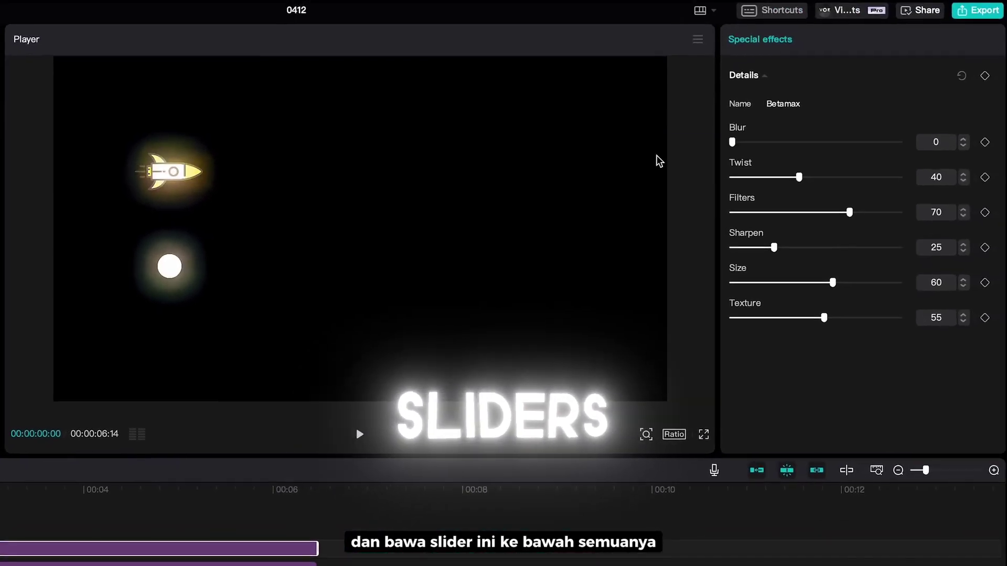
{"action": "left_click_drag", "start_coordinate": [798, 177], "coordinate": [730, 177]}
{"action": "left_click_drag", "start_coordinate": [850, 212], "coordinate": [764, 213]}
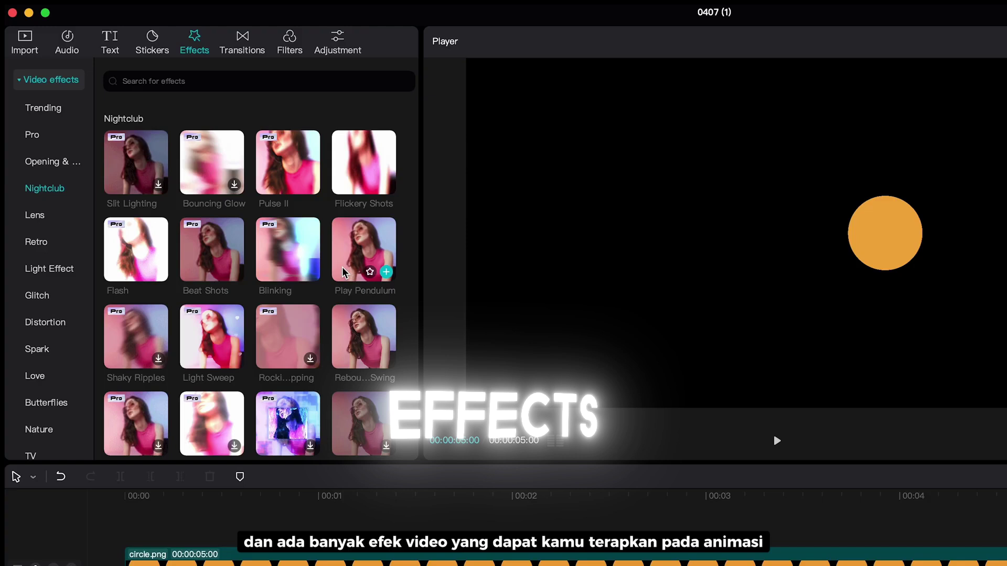
Step: Drop the Nightclub Play Pendulum effect over the orange circle and preview the animation
{"action": "left_click_drag", "start_coordinate": [339, 271], "coordinate": [147, 528]}
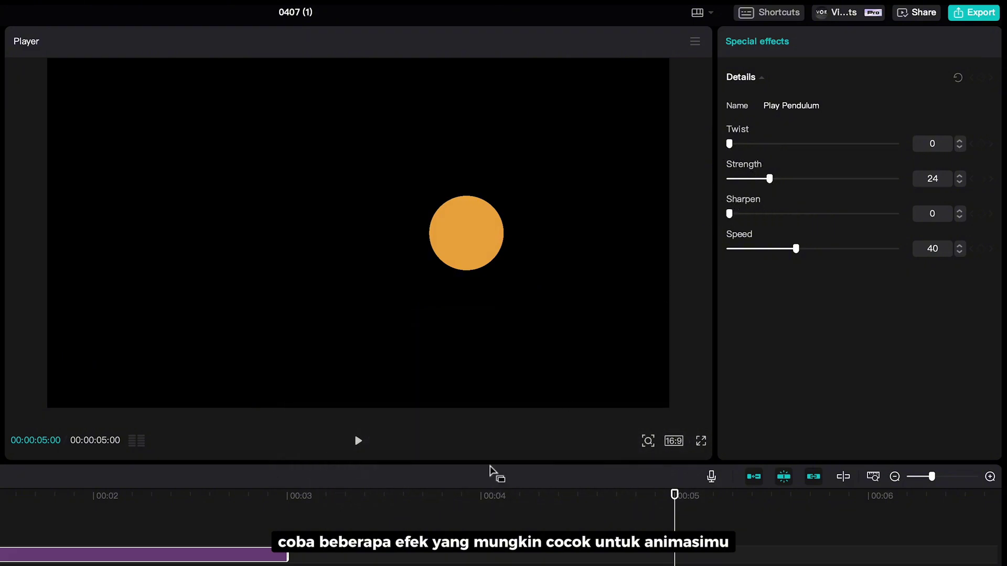
{"action": "key", "text": "space"}
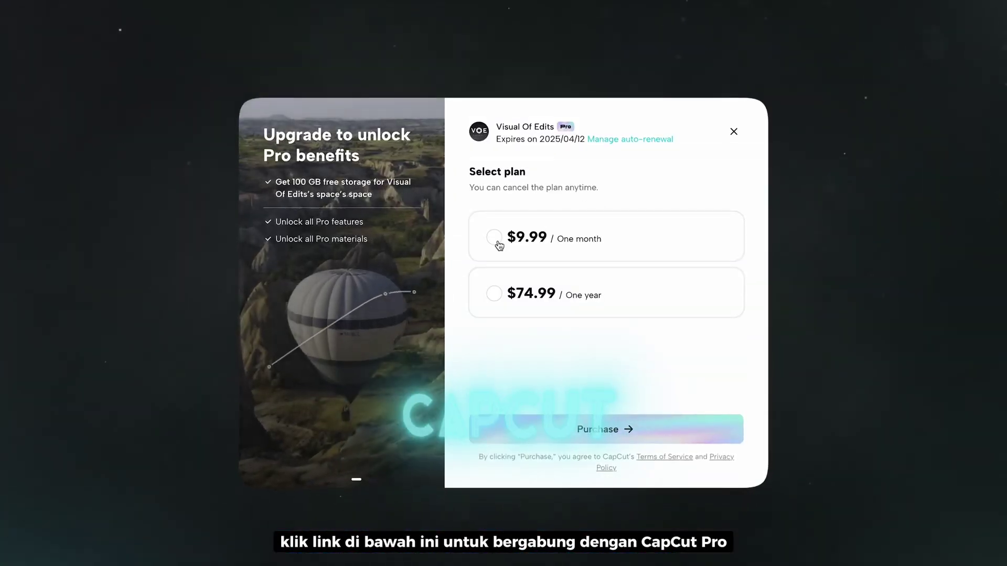
Step: Pick the $9.99 monthly plan, then switch to the $74.99 one-year plan
{"action": "left_click", "coordinate": [499, 245]}
{"action": "left_click", "coordinate": [504, 304]}
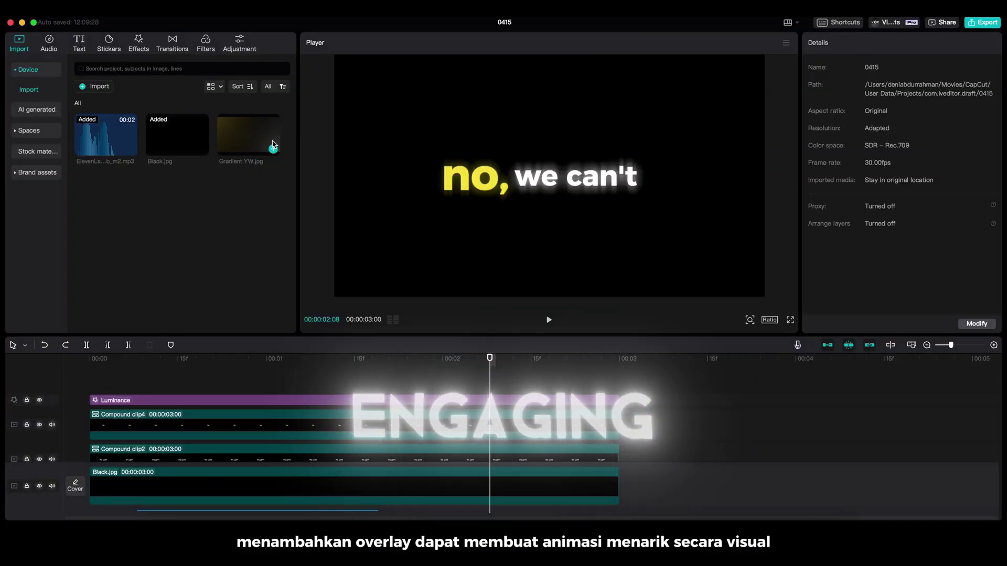
Step: Place Gradient YW.jpg on the top track, trim it to 3 s, and blend it in Screen mode
{"action": "left_click_drag", "start_coordinate": [219, 283], "coordinate": [95, 417]}
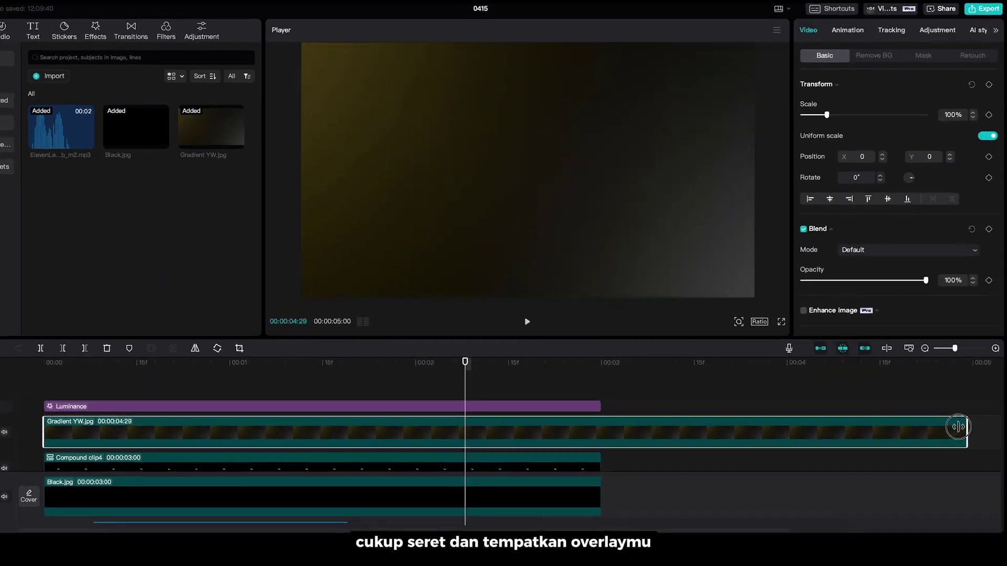
{"action": "left_click_drag", "start_coordinate": [958, 427], "coordinate": [600, 426]}
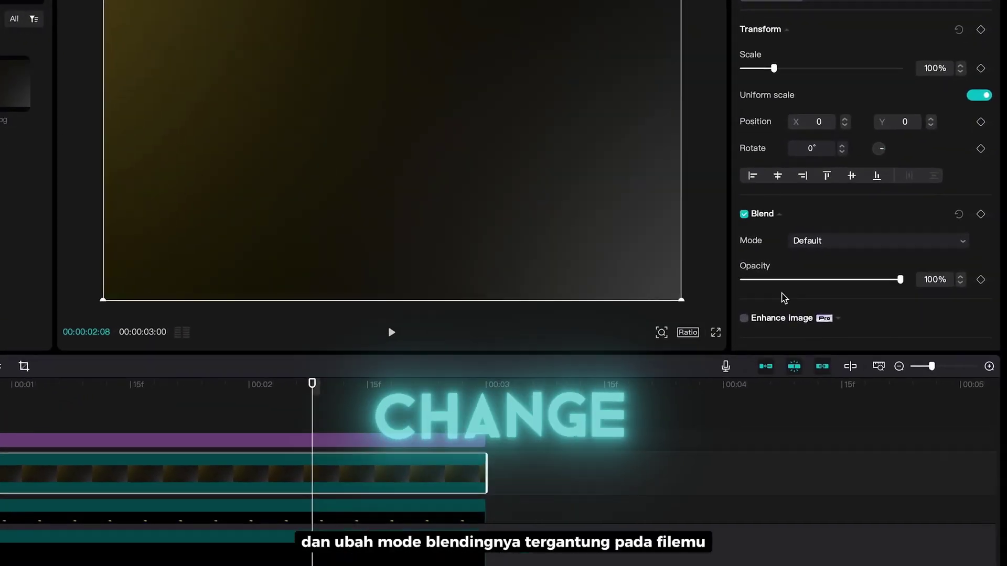
{"action": "left_click", "coordinate": [824, 245]}
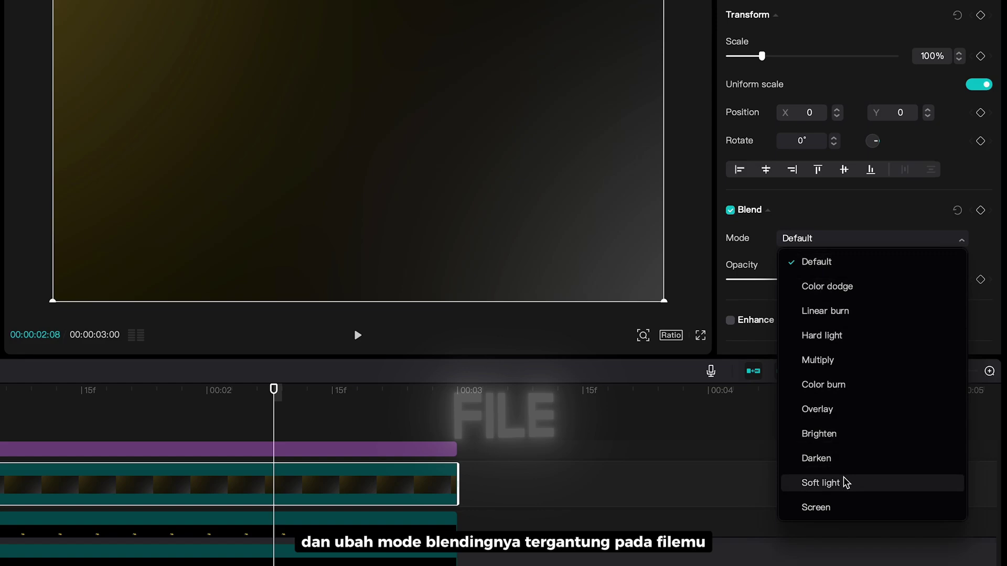
{"action": "left_click", "coordinate": [846, 507]}
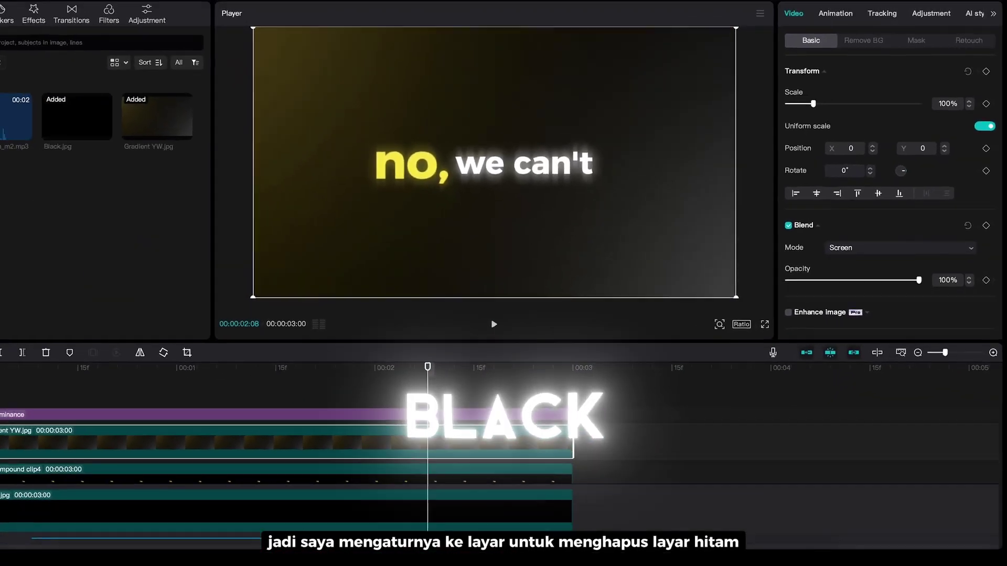